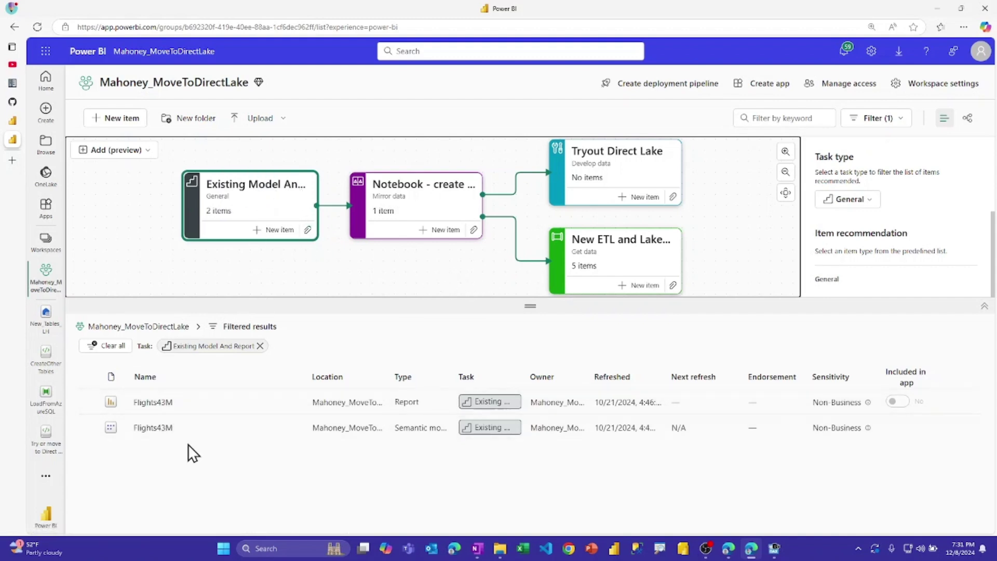
Step: Filter the workspace items by the notebook task card so only the Try or move to Direct Lake notebook shows
{"action": "left_click", "coordinate": [418, 195]}
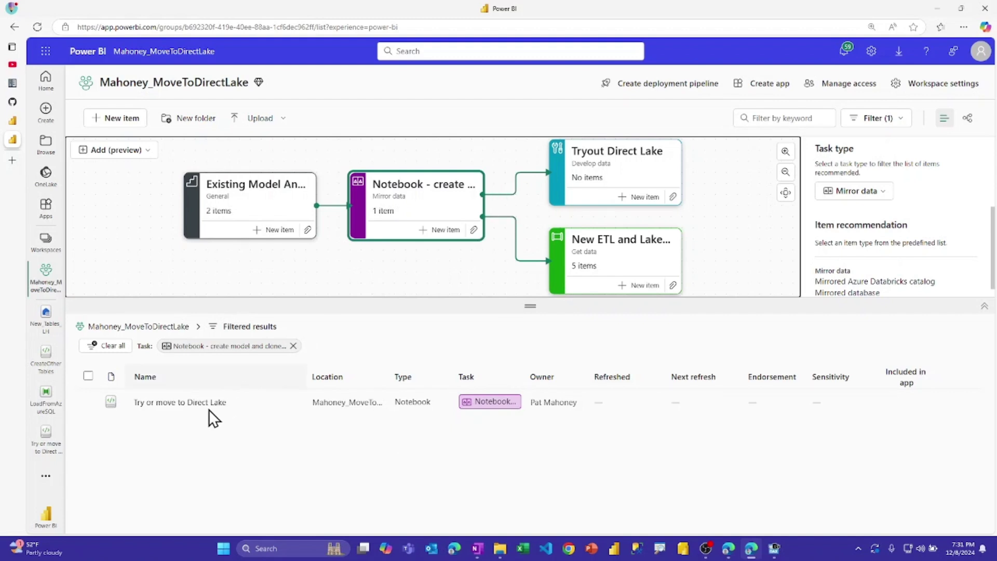
{"action": "mouse_move", "coordinate": [209, 409]}
Step: Switch to the YouTube tab with 'Migrate your Power BI Semantic Models to Direct Lake'
{"action": "left_click", "coordinate": [14, 64]}
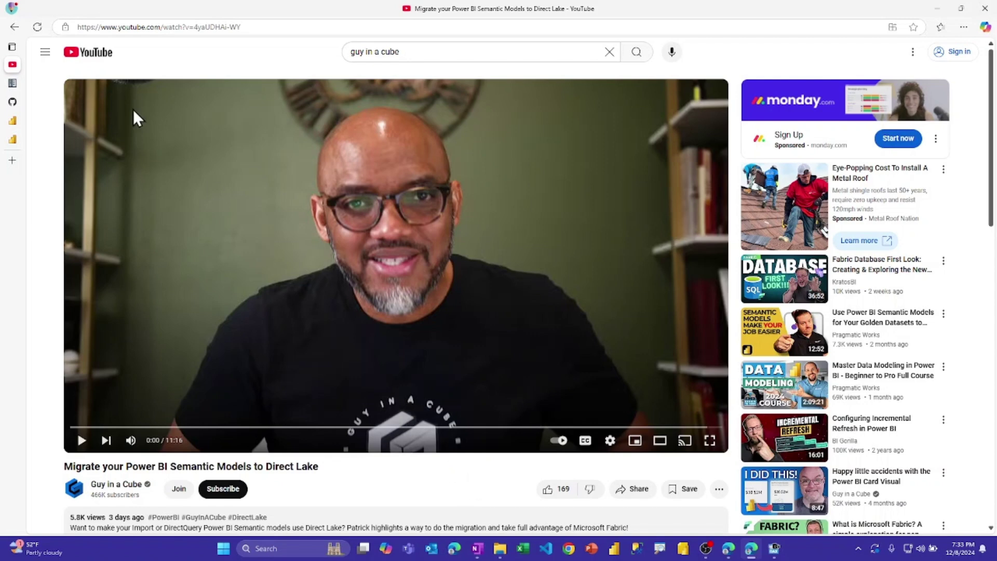
Step: Switch to the sempy_labs documentation tab in the browser
{"action": "left_click", "coordinate": [12, 84]}
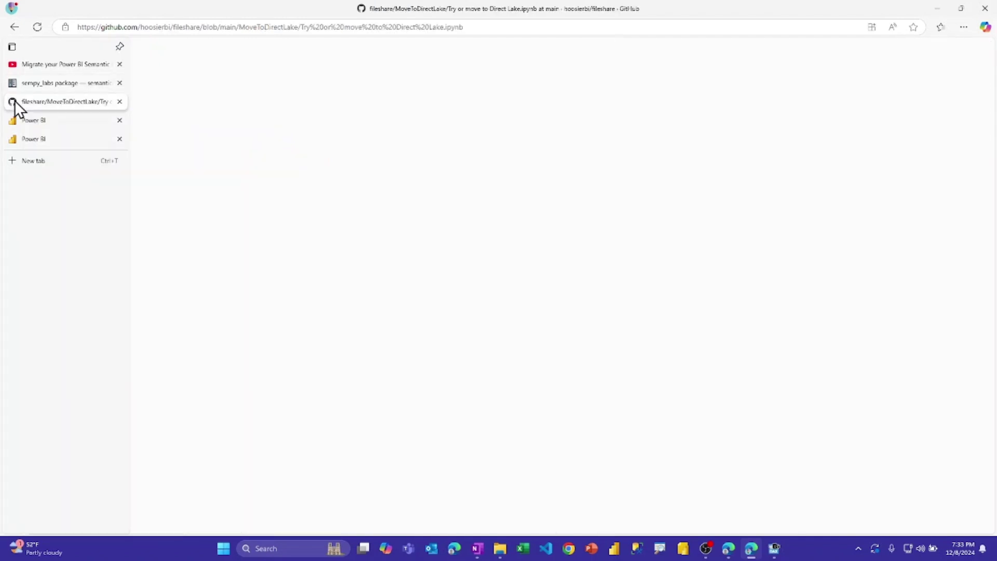
Step: Skim the Try or move to Direct Lake notebook on GitHub, then return to the Power BI settings tab
{"action": "left_click", "coordinate": [14, 100]}
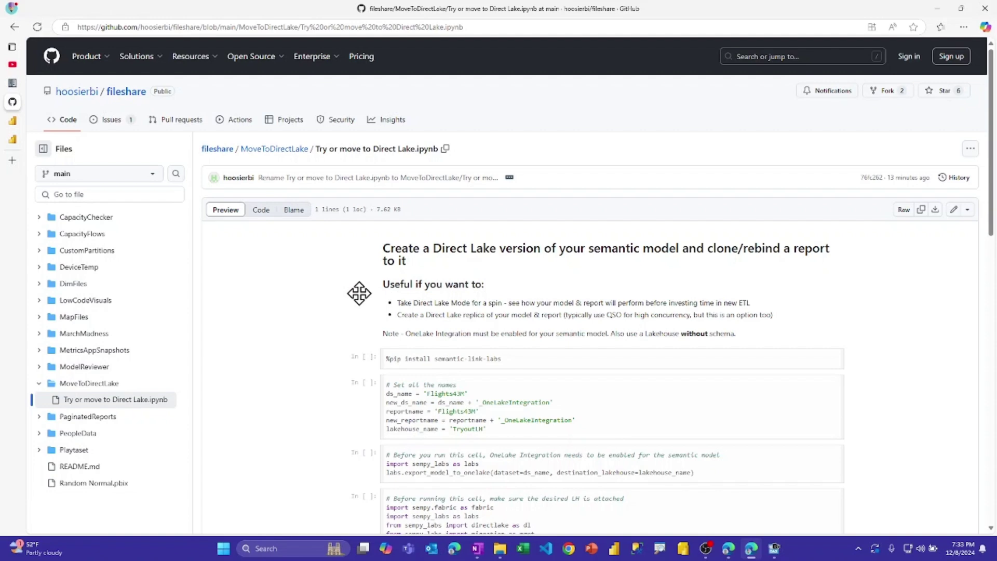
{"action": "scroll", "coordinate": [464, 375], "scroll_direction": "down", "scroll_amount": 4}
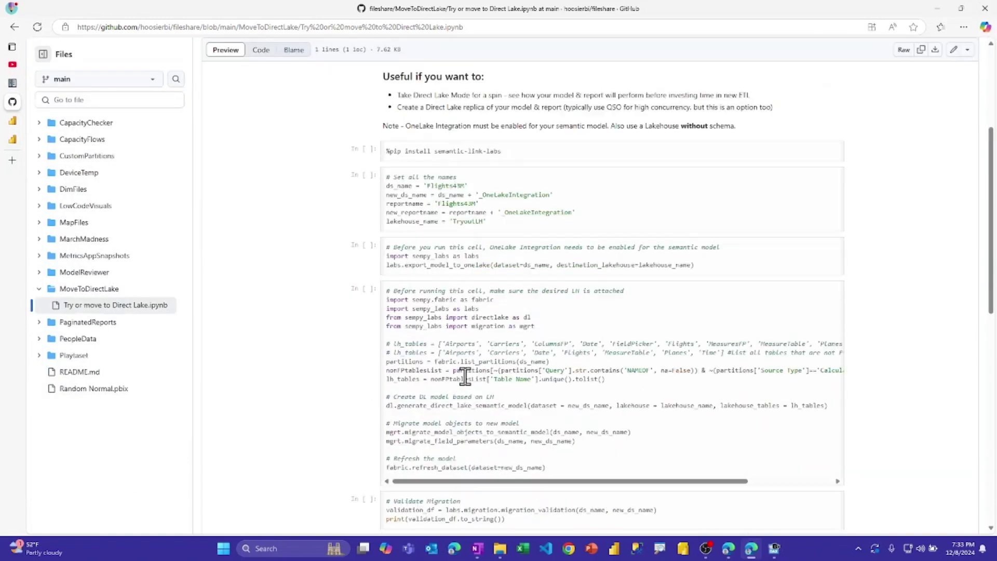
{"action": "scroll", "coordinate": [464, 374], "scroll_direction": "down", "scroll_amount": 6}
{"action": "scroll", "coordinate": [452, 370], "scroll_direction": "down", "scroll_amount": 3}
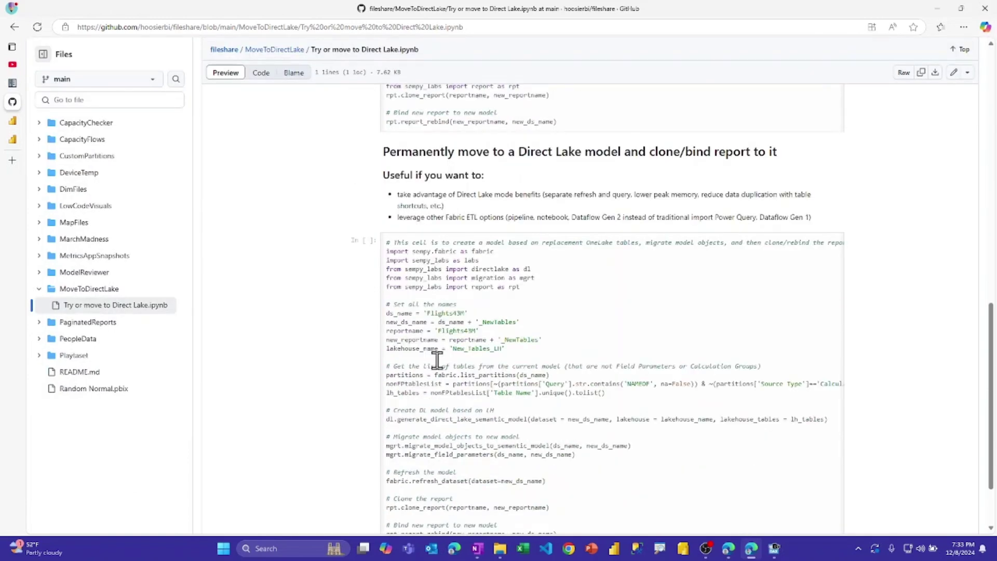
{"action": "scroll", "coordinate": [438, 360], "scroll_direction": "up", "scroll_amount": 13}
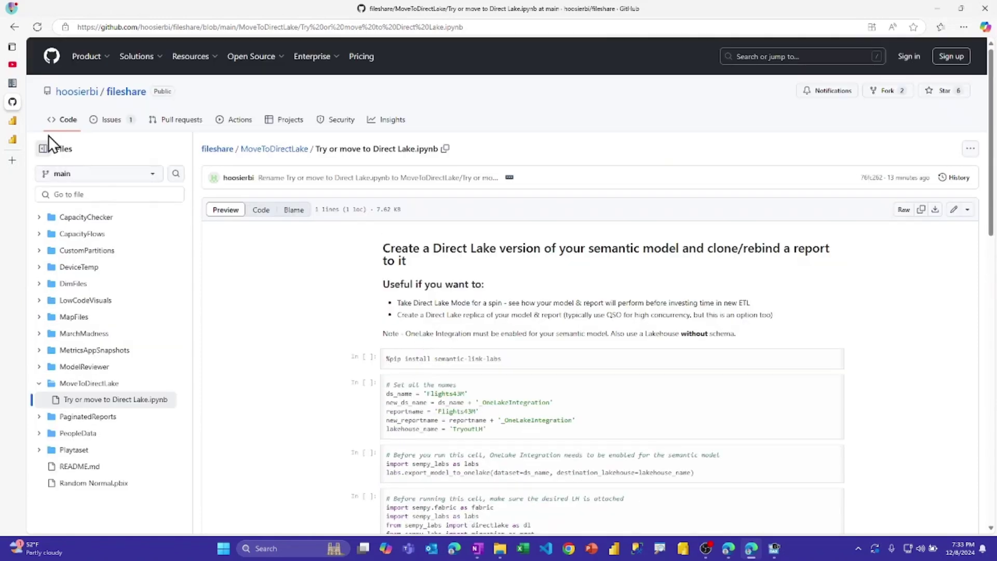
{"action": "left_click", "coordinate": [31, 123]}
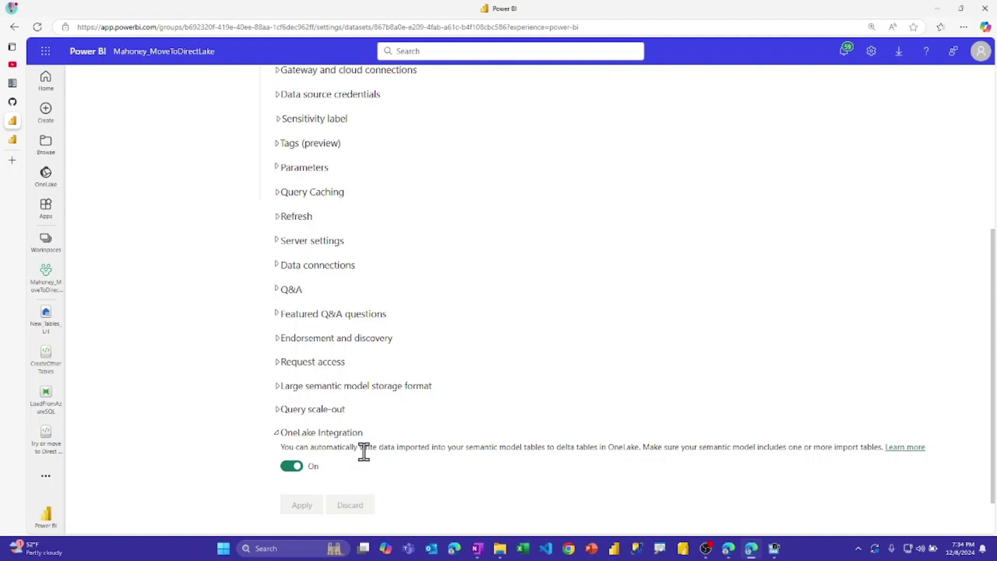
{"action": "scroll", "coordinate": [373, 400], "scroll_direction": "up", "scroll_amount": 4}
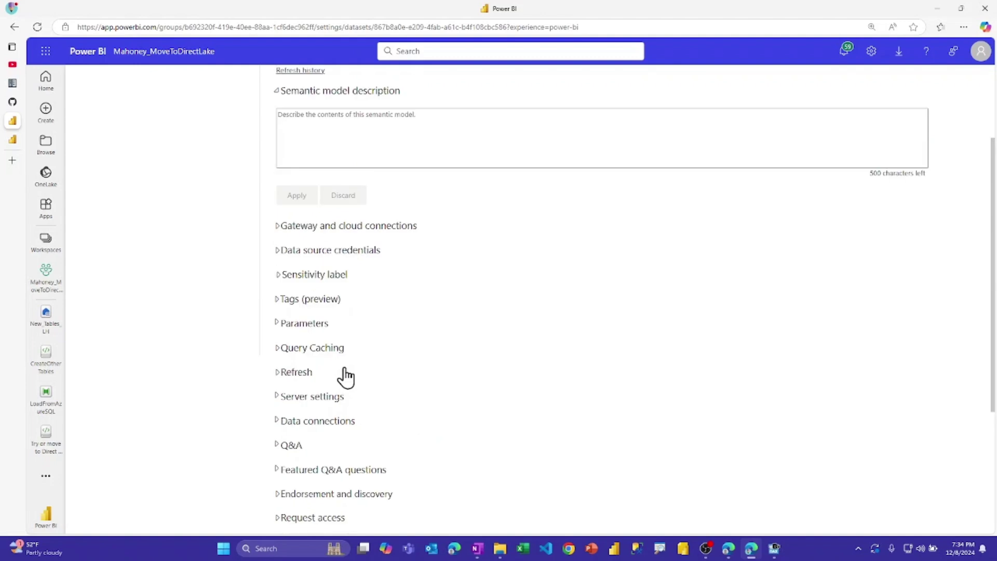
{"action": "scroll", "coordinate": [345, 377], "scroll_direction": "down", "scroll_amount": 6}
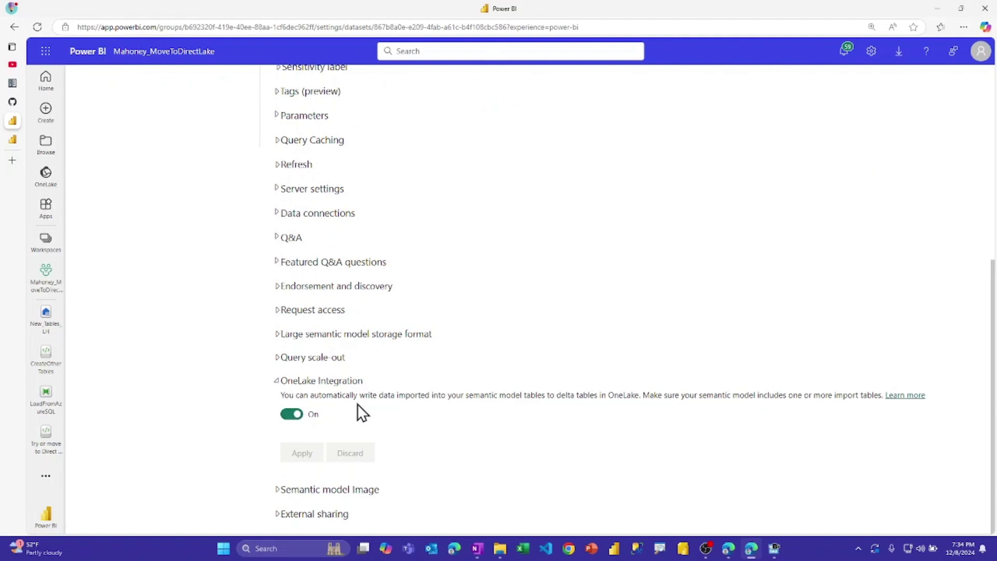
Step: Browse File Explorer to the OneLake Tables folder of Flights43M.SemanticModel
{"action": "left_click", "coordinate": [500, 551]}
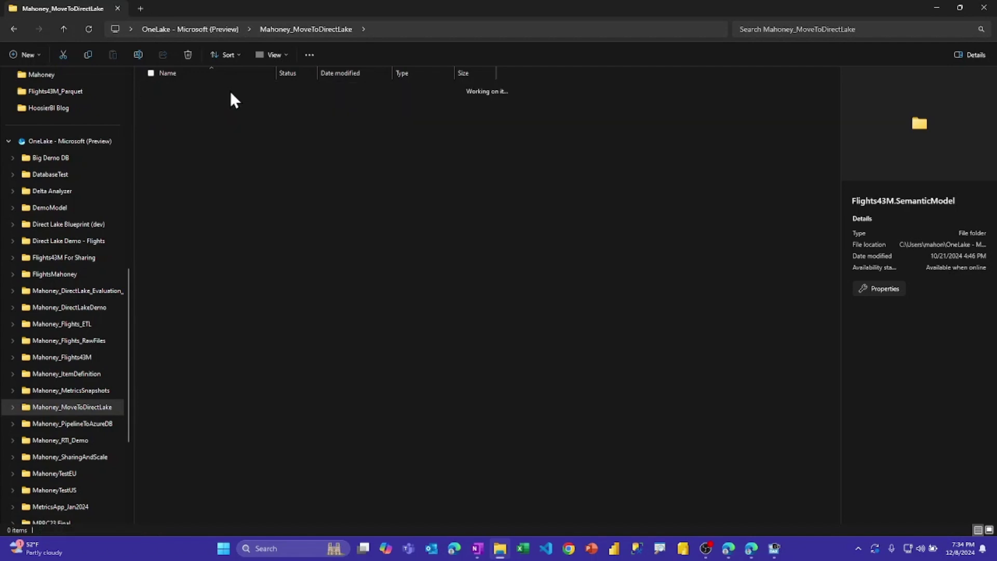
{"action": "double_click", "coordinate": [169, 92]}
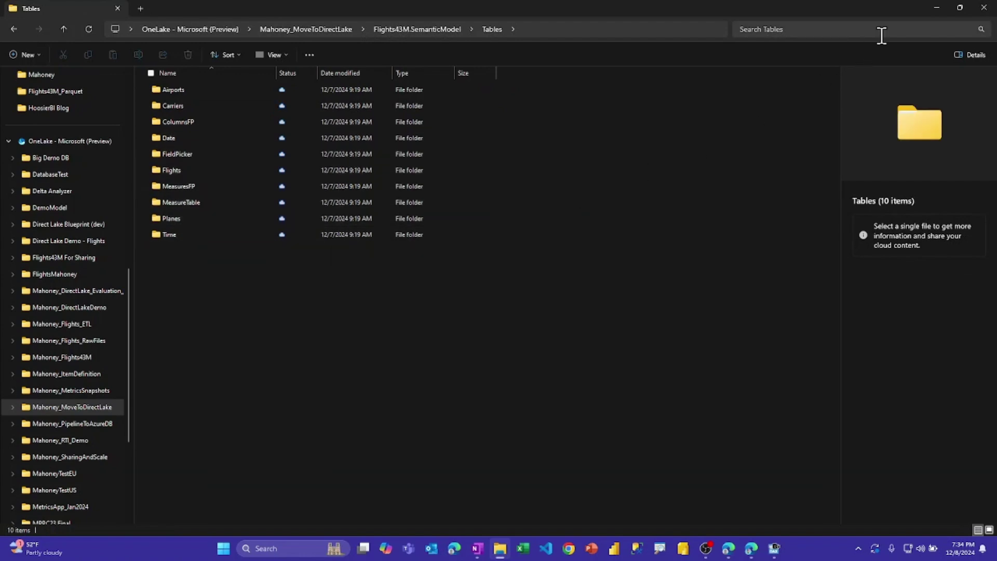
Step: Return to the Power BI workspace item list and open the Flights43M report
{"action": "left_click", "coordinate": [936, 6]}
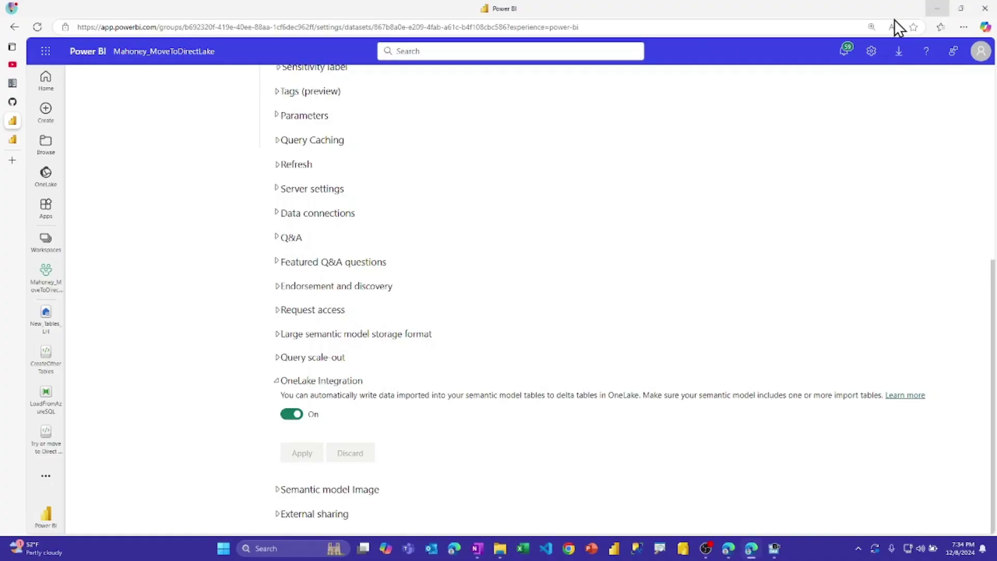
{"action": "scroll", "coordinate": [371, 277], "scroll_direction": "up", "scroll_amount": 5}
{"action": "scroll", "coordinate": [358, 274], "scroll_direction": "up", "scroll_amount": 2}
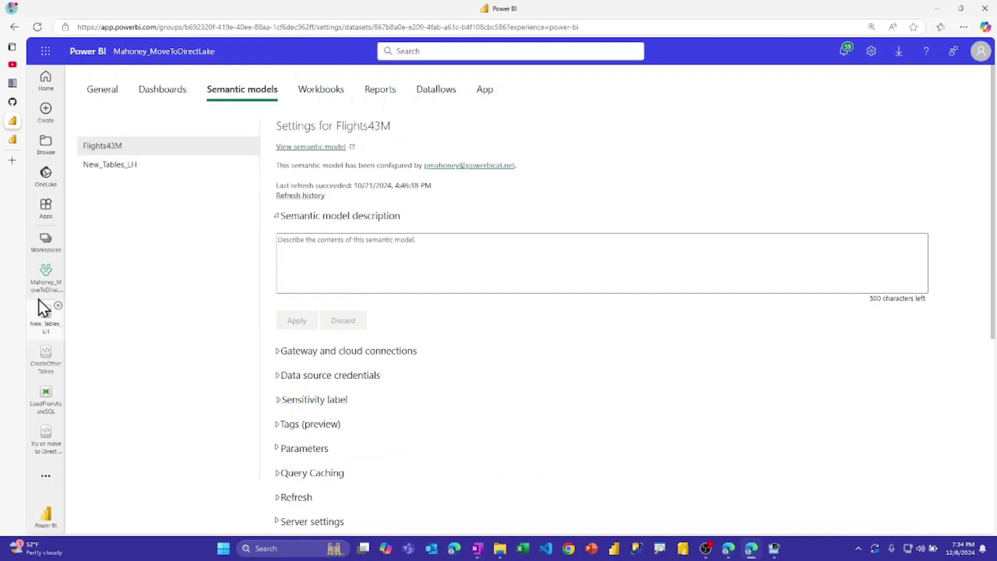
{"action": "left_click", "coordinate": [42, 284]}
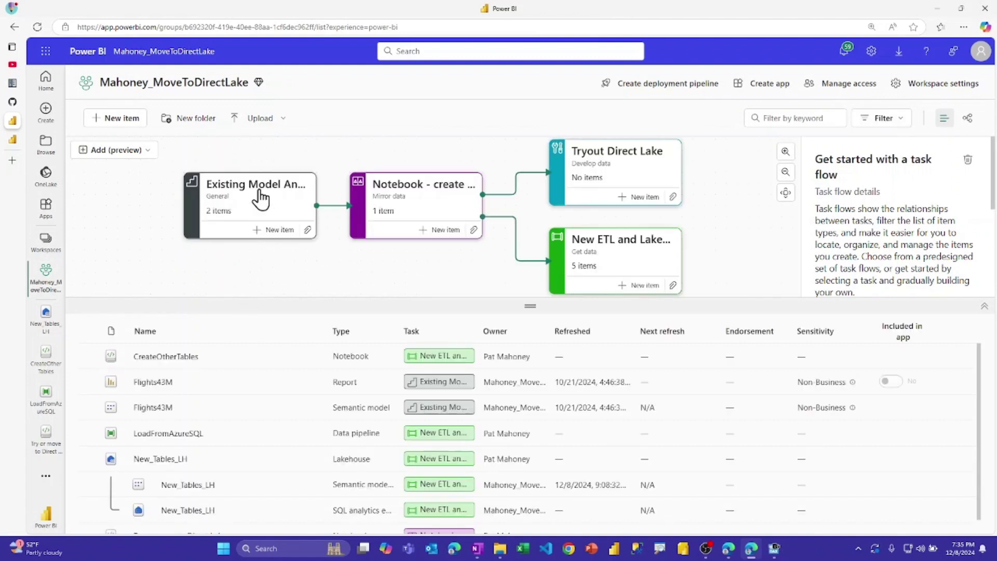
{"action": "left_click", "coordinate": [259, 192]}
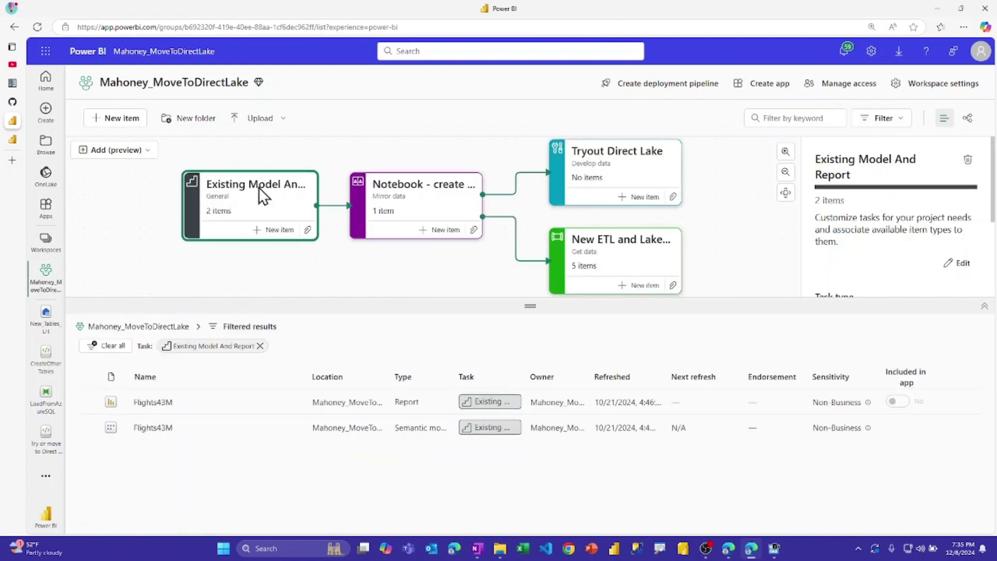
{"action": "left_click", "coordinate": [155, 406]}
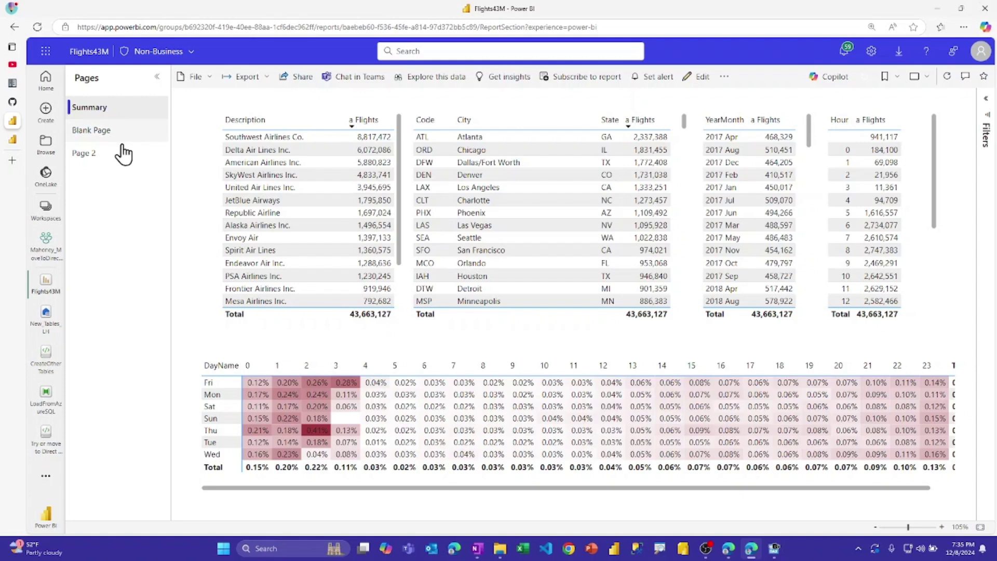
Step: On Page 2, switch the field pickers to Description, State and Flights
{"action": "left_click", "coordinate": [90, 159]}
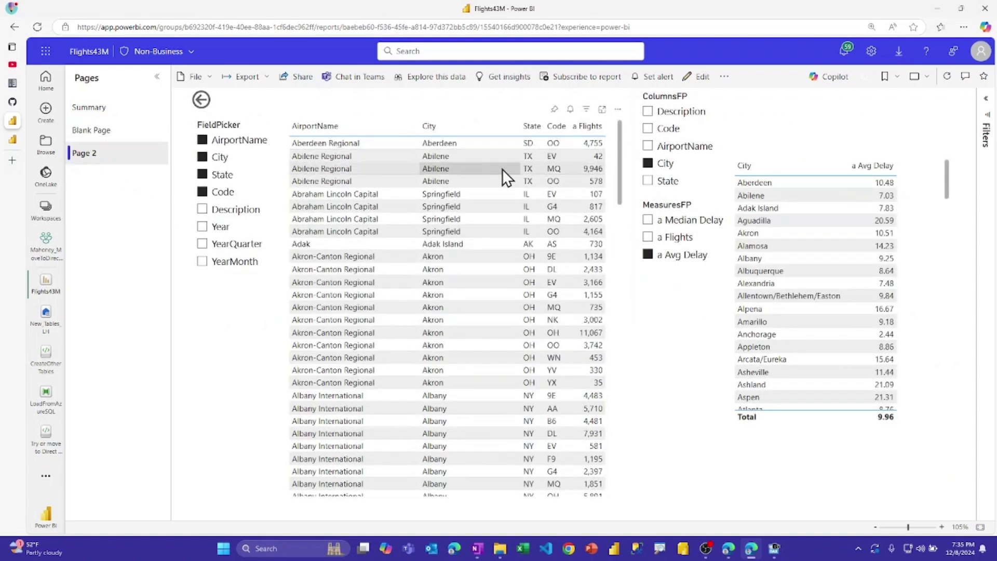
{"action": "left_click", "coordinate": [232, 210]}
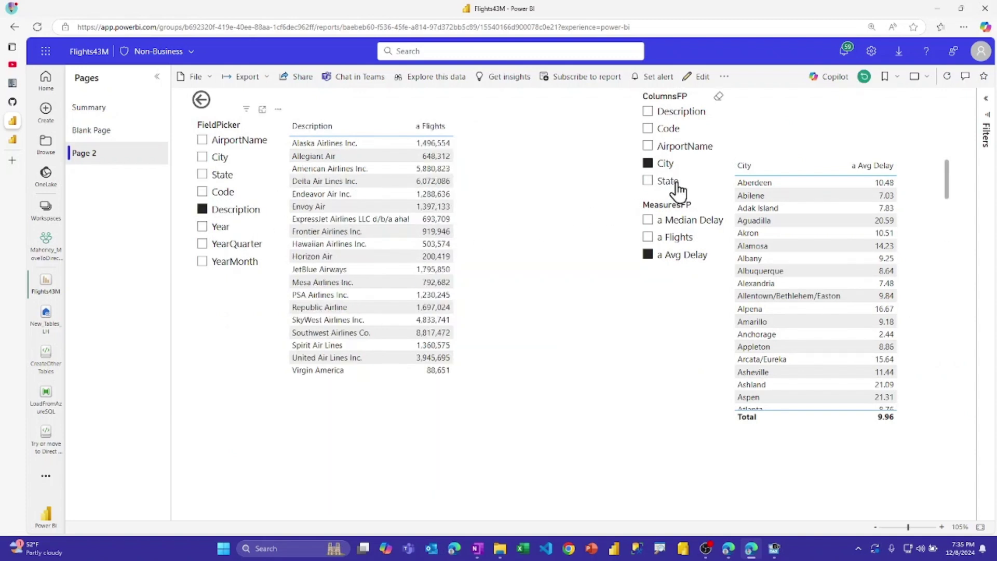
{"action": "left_click", "coordinate": [670, 182]}
{"action": "left_click", "coordinate": [672, 240]}
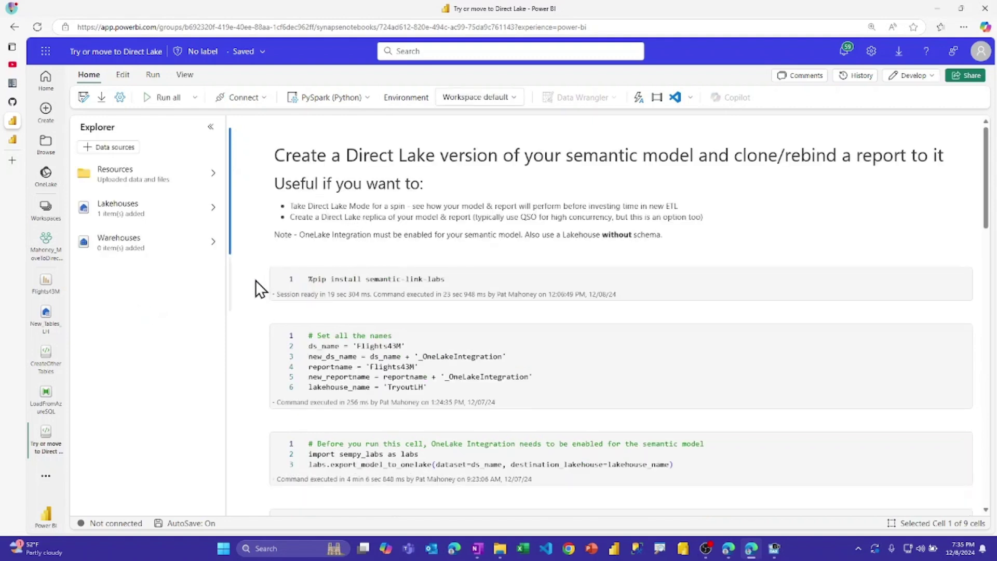
Step: Run the %pip install semantic-link-labs cell and wait for the Spark session to start
{"action": "left_click", "coordinate": [322, 280]}
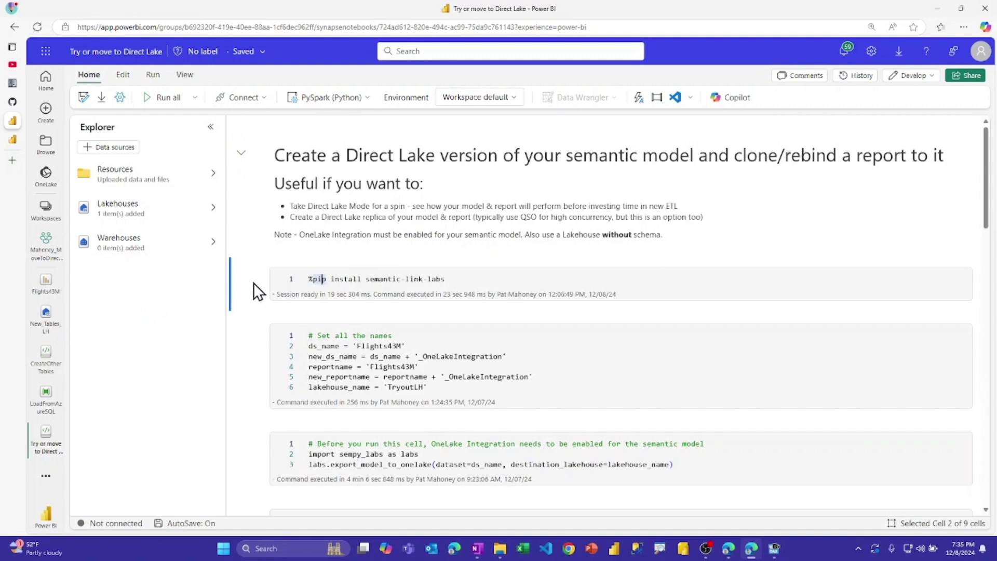
{"action": "scroll", "coordinate": [368, 275], "scroll_direction": "down", "scroll_amount": 1}
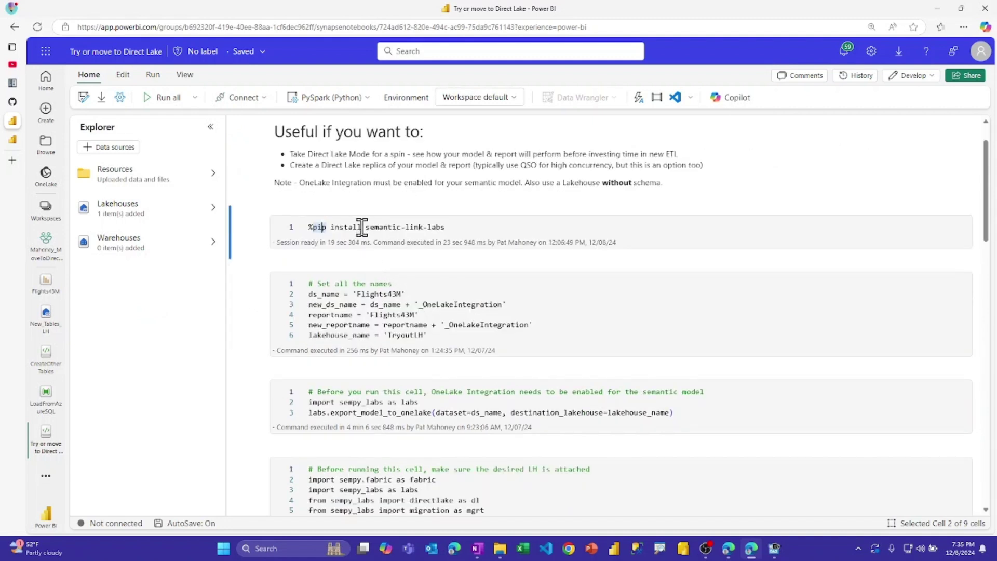
{"action": "left_click", "coordinate": [332, 227]}
{"action": "left_click", "coordinate": [241, 224]}
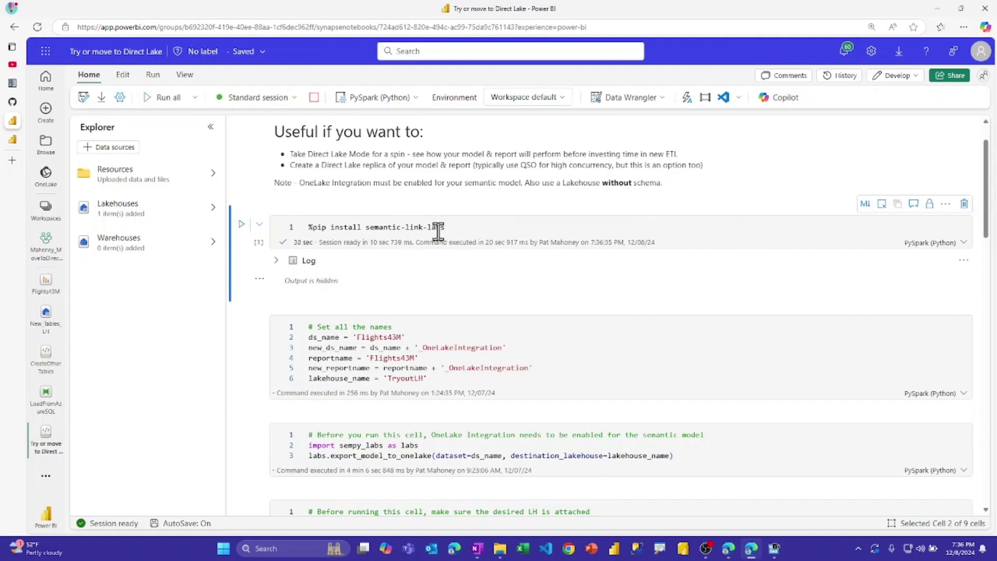
{"action": "scroll", "coordinate": [465, 235], "scroll_direction": "down", "scroll_amount": 1}
{"action": "scroll", "coordinate": [466, 234], "scroll_direction": "down", "scroll_amount": 1}
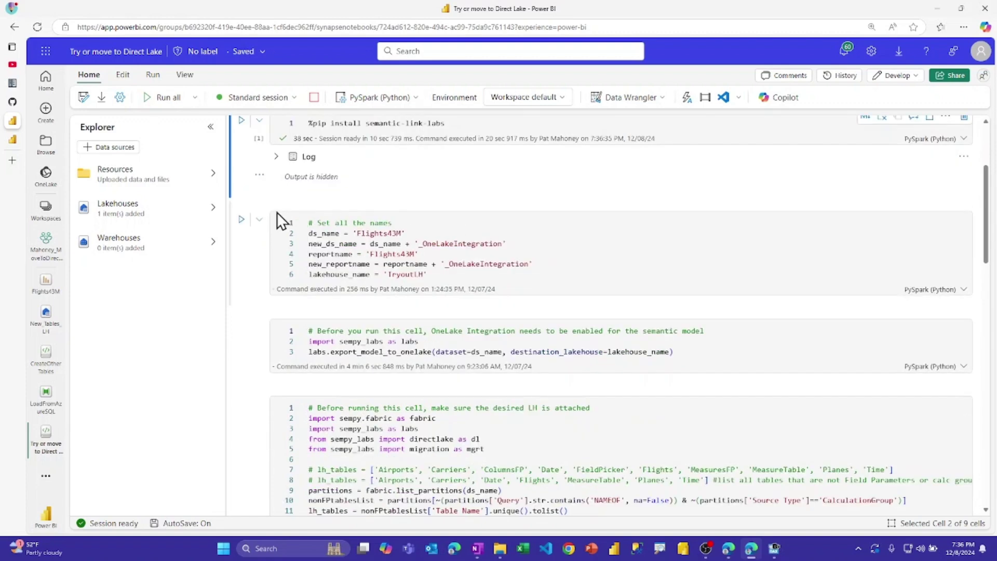
Step: Run the name-setting cell, then export Flights43M to OneLake with TryoutLH lakehouse shortcuts
{"action": "left_click", "coordinate": [242, 221]}
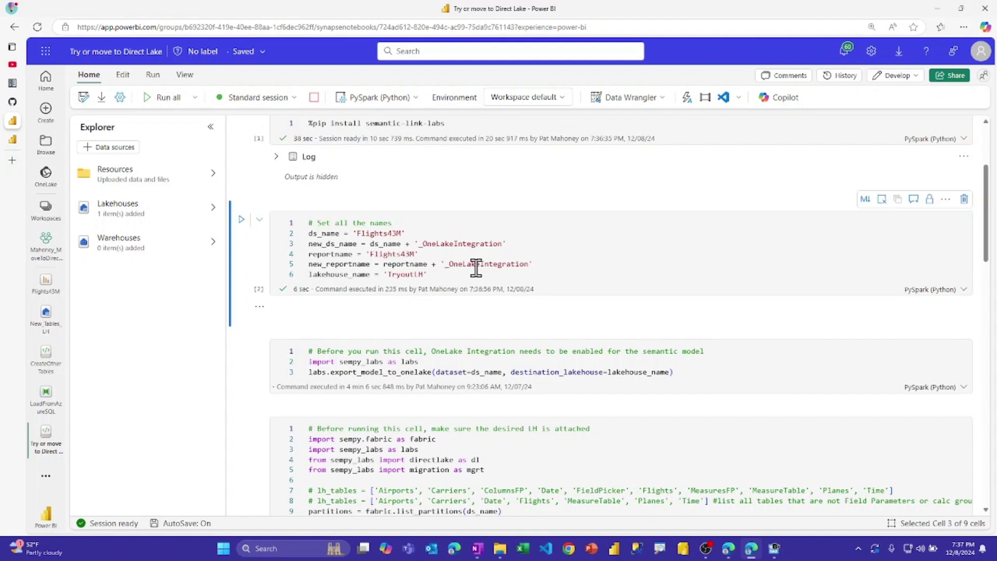
{"action": "scroll", "coordinate": [477, 268], "scroll_direction": "down", "scroll_amount": 2}
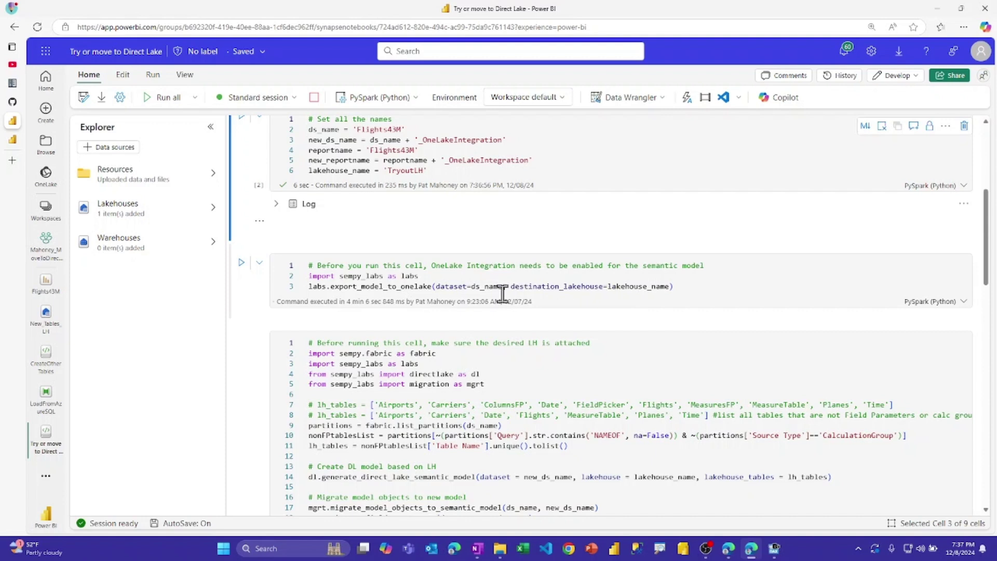
{"action": "left_click", "coordinate": [241, 262]}
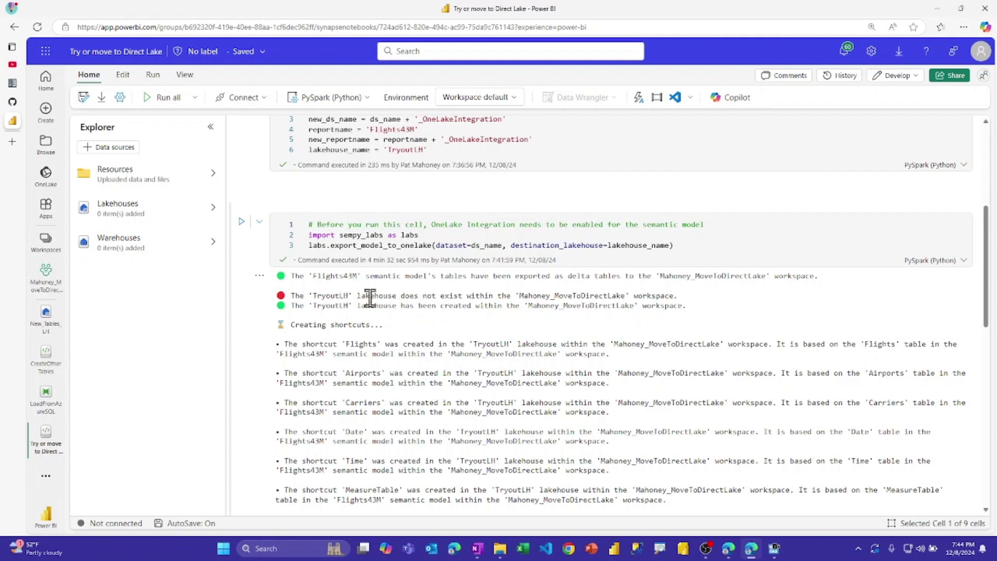
Step: Scroll through the export output confirming shortcuts for Planes, ColumnsFP, MeasuresFP and FieldPicker
{"action": "scroll", "coordinate": [431, 363], "scroll_direction": "down", "scroll_amount": 1}
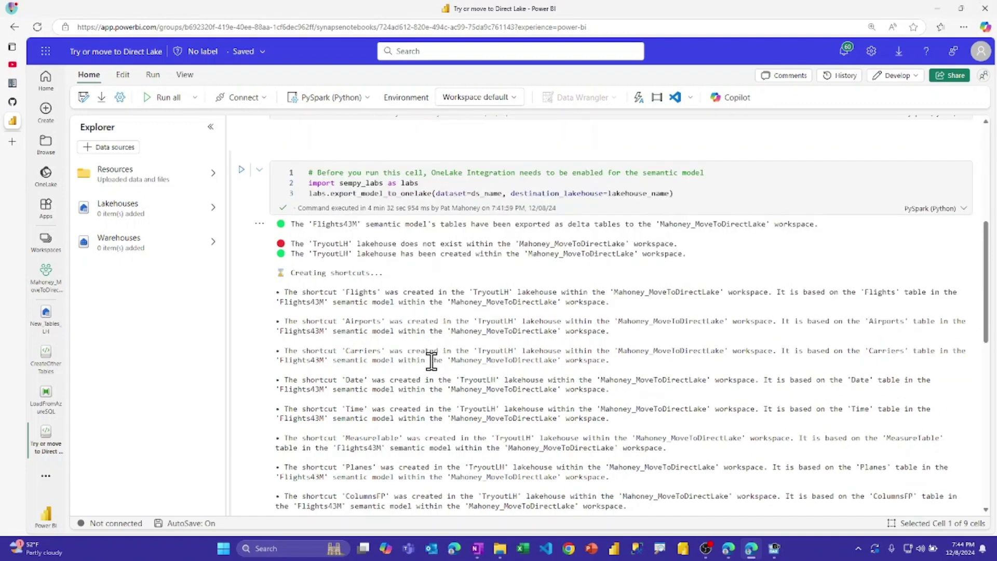
{"action": "scroll", "coordinate": [431, 362], "scroll_direction": "up", "scroll_amount": 1}
{"action": "scroll", "coordinate": [432, 360], "scroll_direction": "down", "scroll_amount": 5}
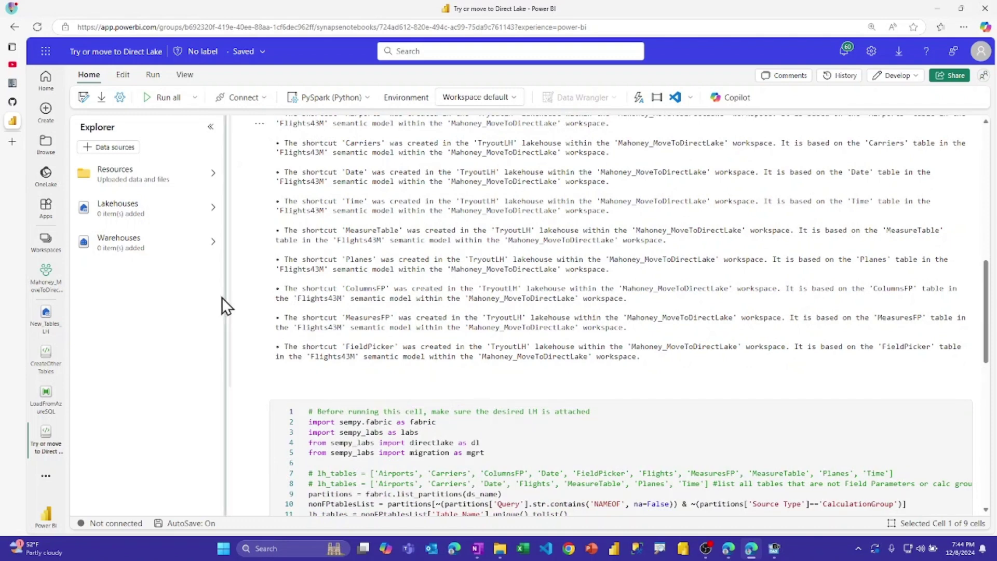
Step: Attach the existing TryoutLH lakehouse, without schema, to the notebook from the OneLake catalog
{"action": "left_click", "coordinate": [212, 208]}
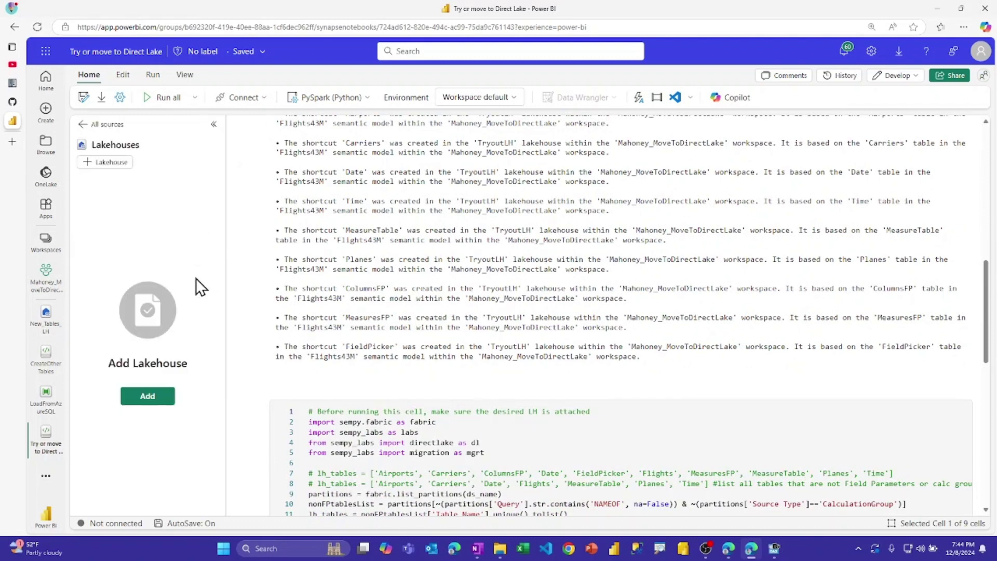
{"action": "left_click", "coordinate": [162, 397]}
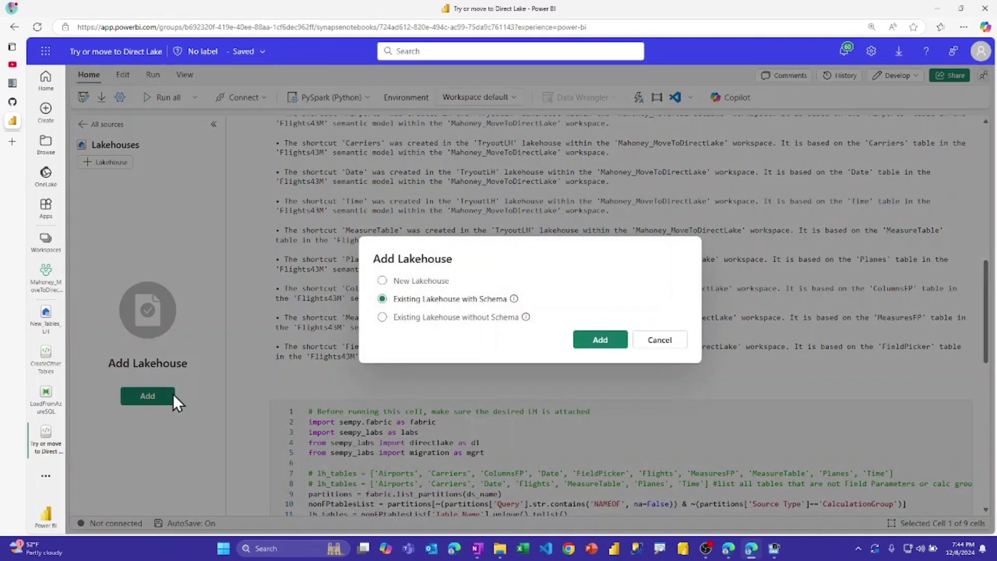
{"action": "left_click", "coordinate": [471, 327]}
{"action": "left_click", "coordinate": [600, 342]}
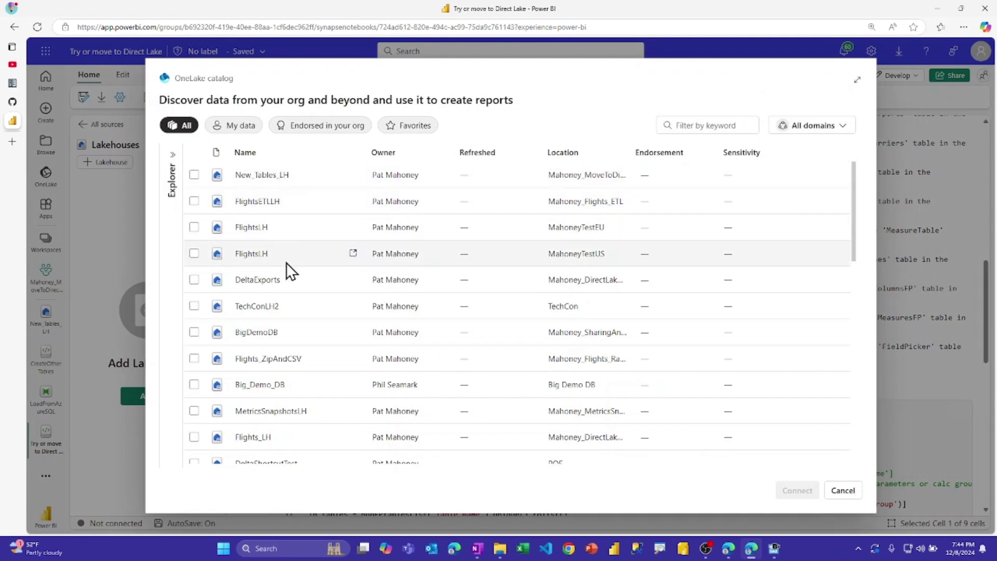
{"action": "scroll", "coordinate": [286, 263], "scroll_direction": "down", "scroll_amount": 2}
{"action": "scroll", "coordinate": [286, 263], "scroll_direction": "up", "scroll_amount": 2}
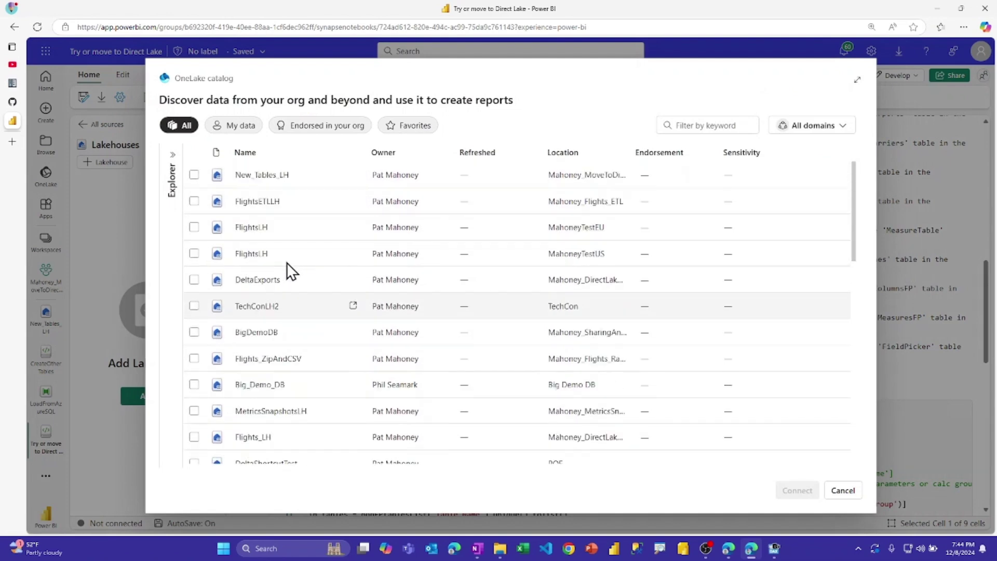
{"action": "scroll", "coordinate": [287, 267], "scroll_direction": "down", "scroll_amount": 10}
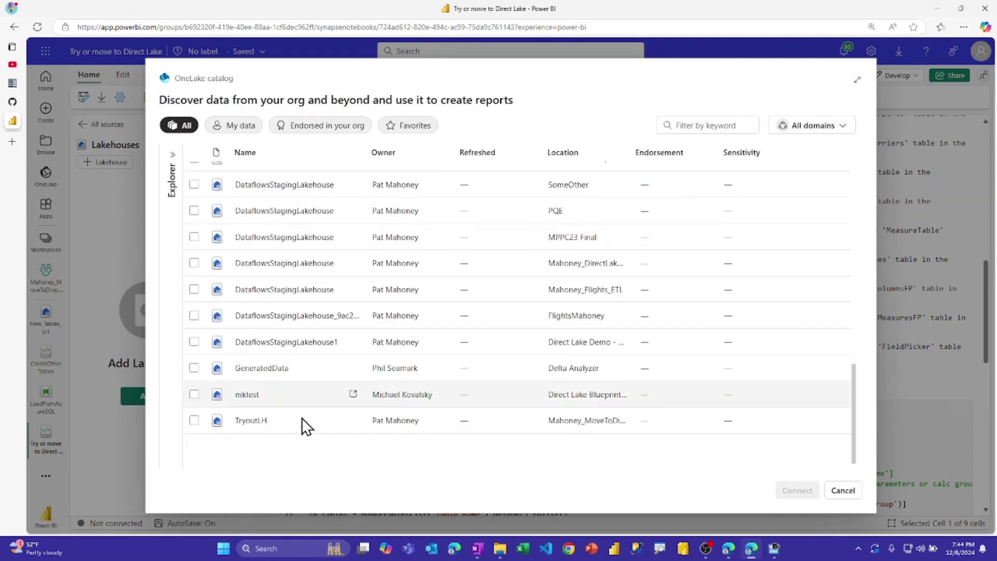
{"action": "left_click", "coordinate": [251, 421]}
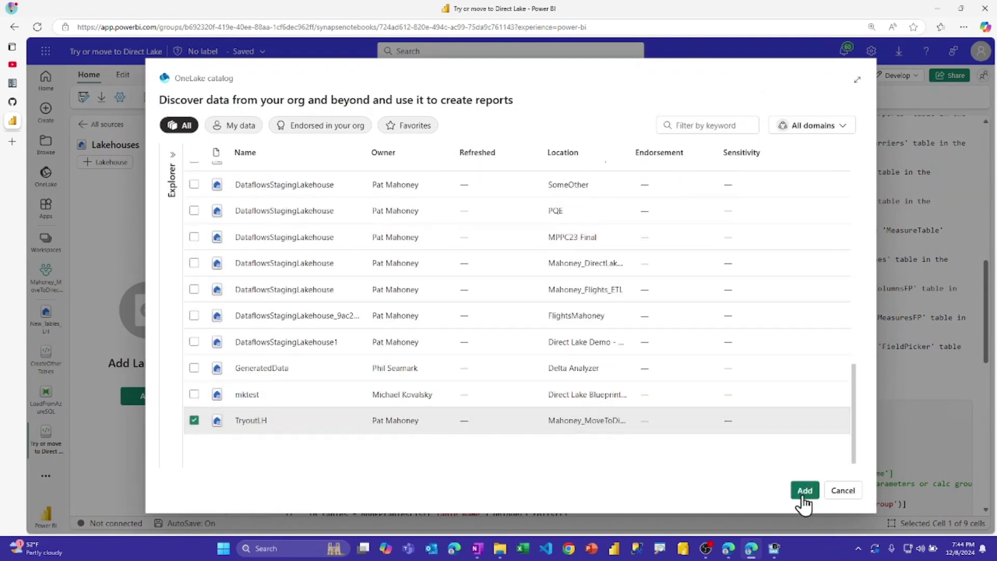
{"action": "left_click", "coordinate": [802, 497]}
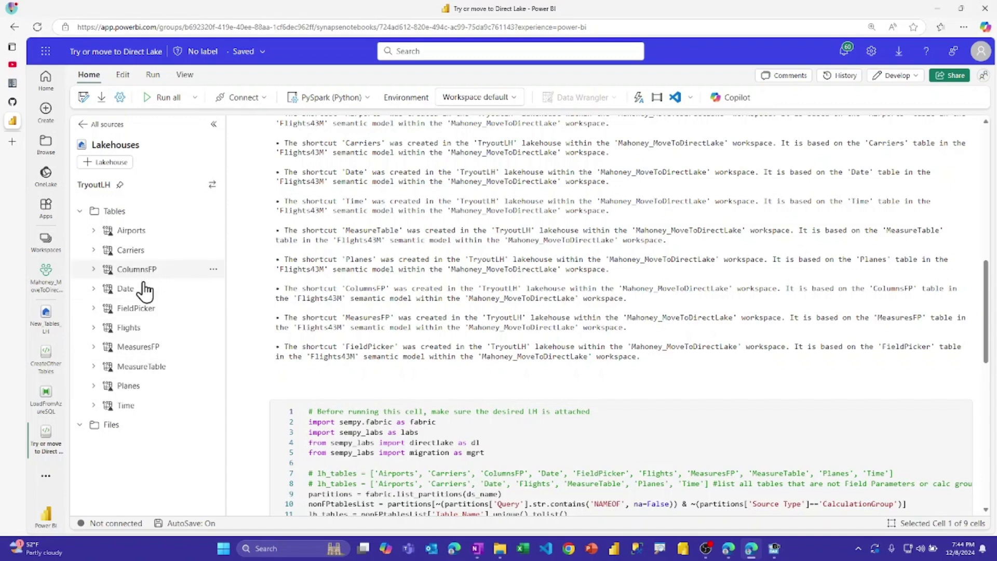
{"action": "scroll", "coordinate": [442, 288], "scroll_direction": "down", "scroll_amount": 4}
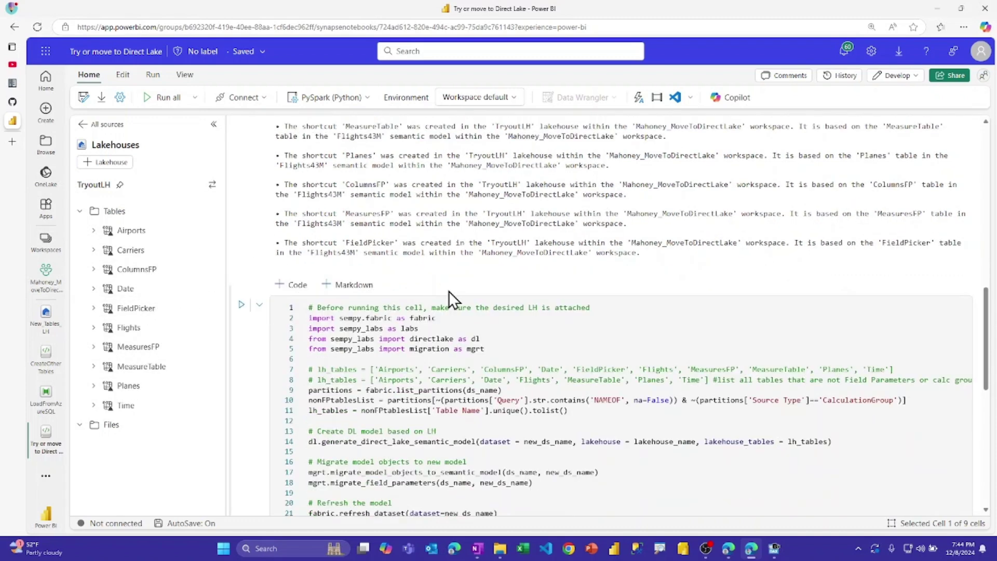
{"action": "scroll", "coordinate": [447, 290], "scroll_direction": "down", "scroll_amount": 1}
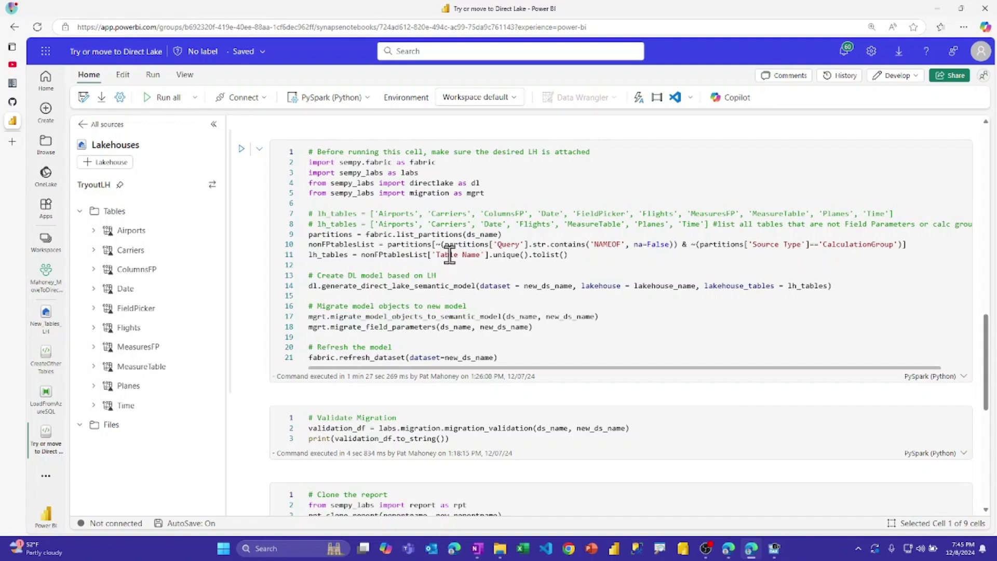
Step: Review the generate_direct_lake_semantic_model cell with overwrite = True as it builds Flights43M_OneLakeIntegration2
{"action": "scroll", "coordinate": [500, 280], "scroll_direction": "down", "scroll_amount": 1}
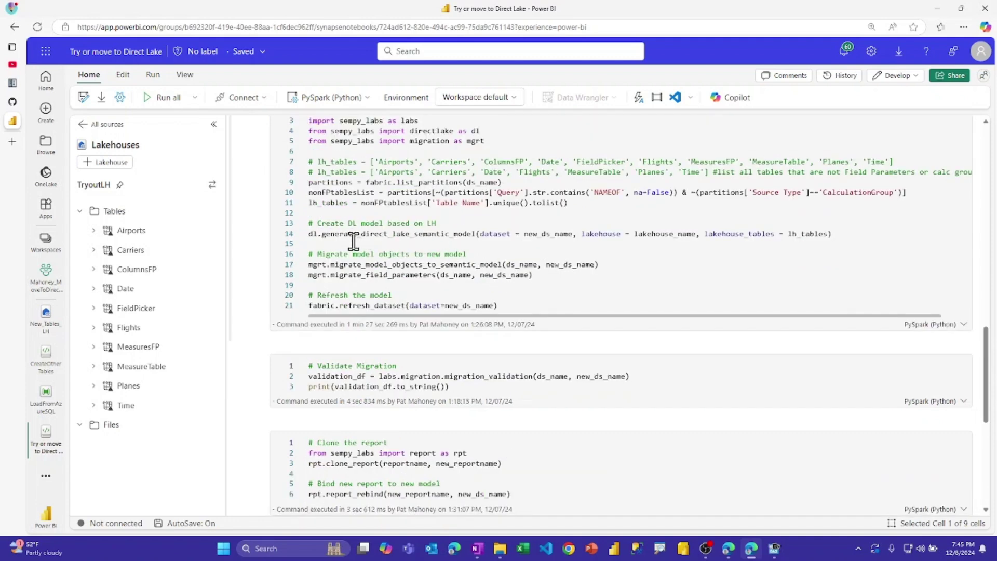
{"action": "scroll", "coordinate": [364, 239], "scroll_direction": "up", "scroll_amount": 1}
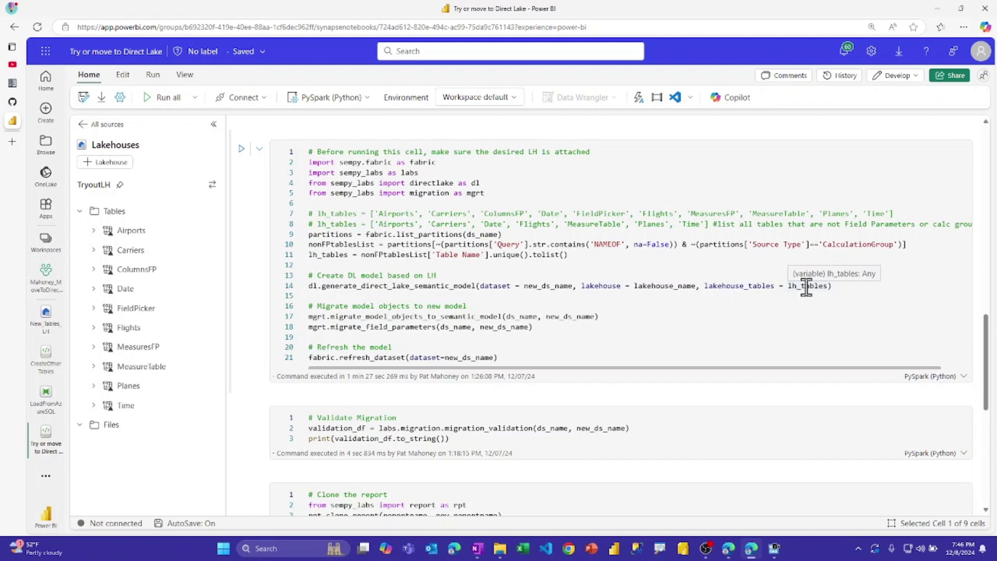
{"action": "scroll", "coordinate": [647, 310], "scroll_direction": "down", "scroll_amount": 1}
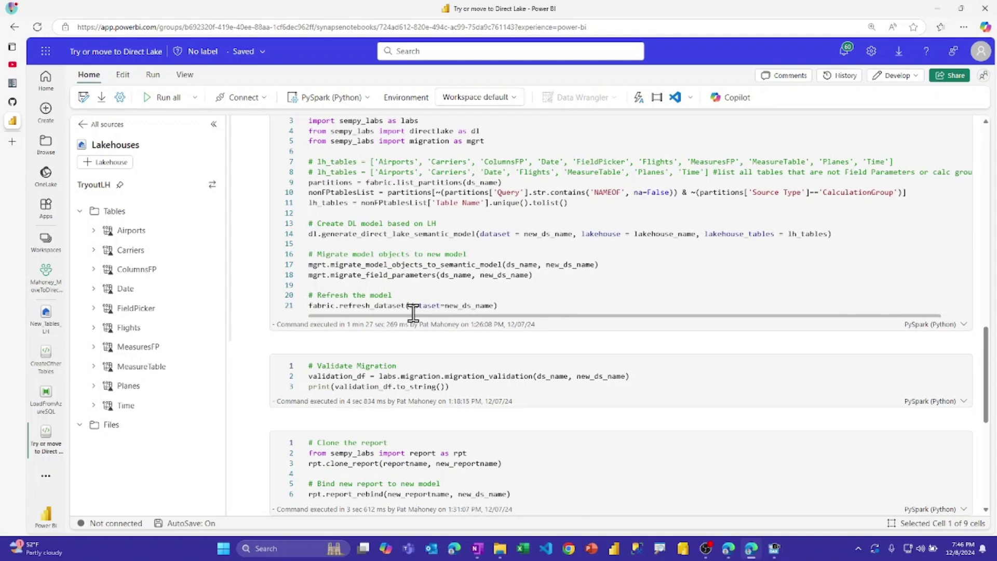
{"action": "scroll", "coordinate": [410, 309], "scroll_direction": "up", "scroll_amount": 2}
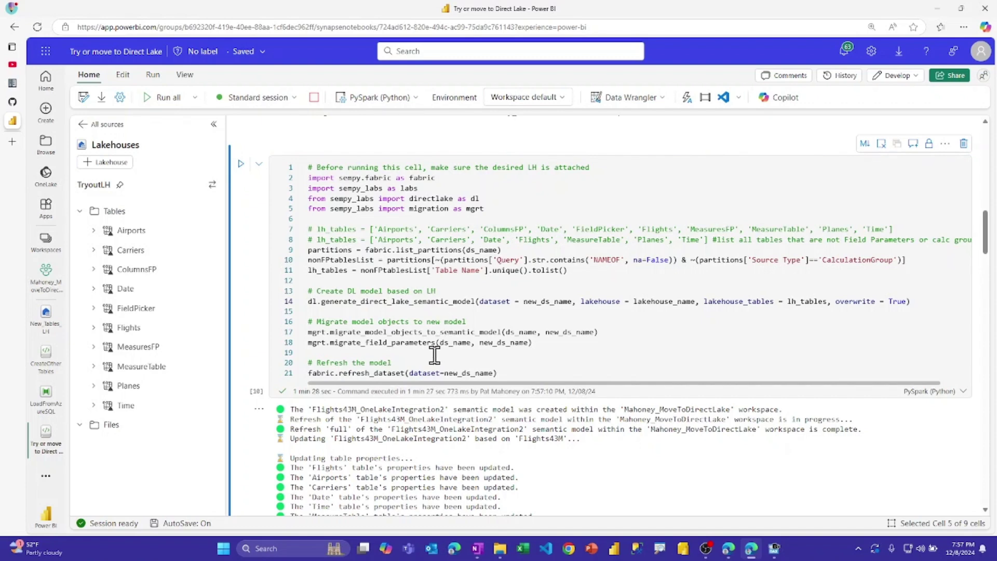
Step: Scroll the output to the messages confirming ColumnsFP, MeasuresFP and FieldPicker migrated successfully
{"action": "scroll", "coordinate": [424, 394], "scroll_direction": "down", "scroll_amount": 4}
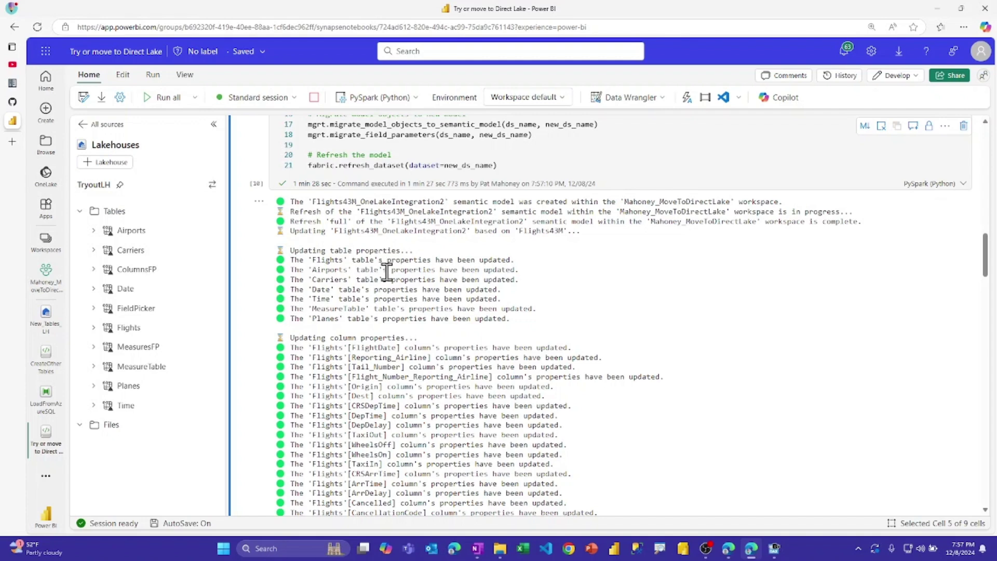
{"action": "scroll", "coordinate": [389, 274], "scroll_direction": "down", "scroll_amount": 10}
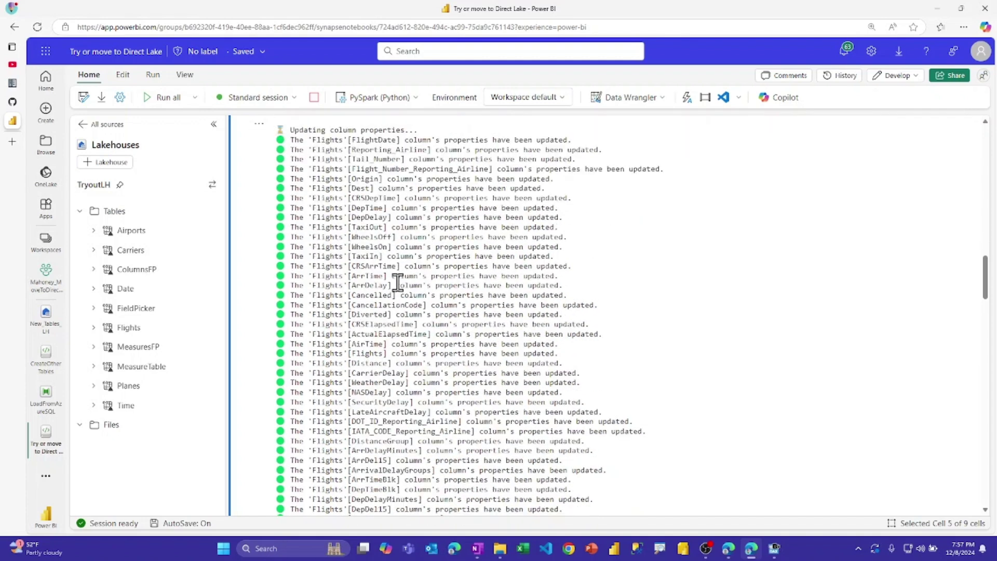
{"action": "scroll", "coordinate": [397, 282], "scroll_direction": "down", "scroll_amount": 10}
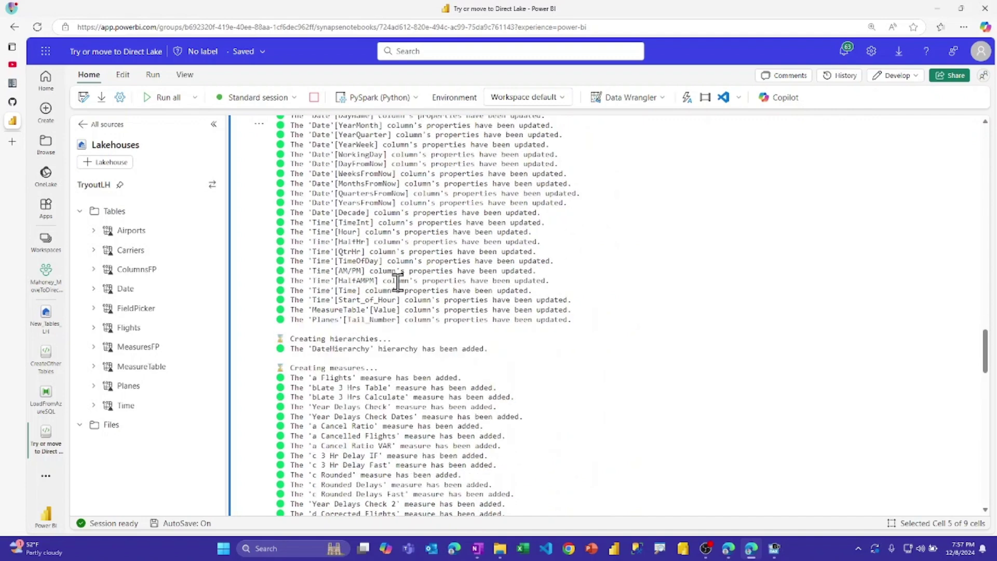
{"action": "scroll", "coordinate": [397, 283], "scroll_direction": "down", "scroll_amount": 1}
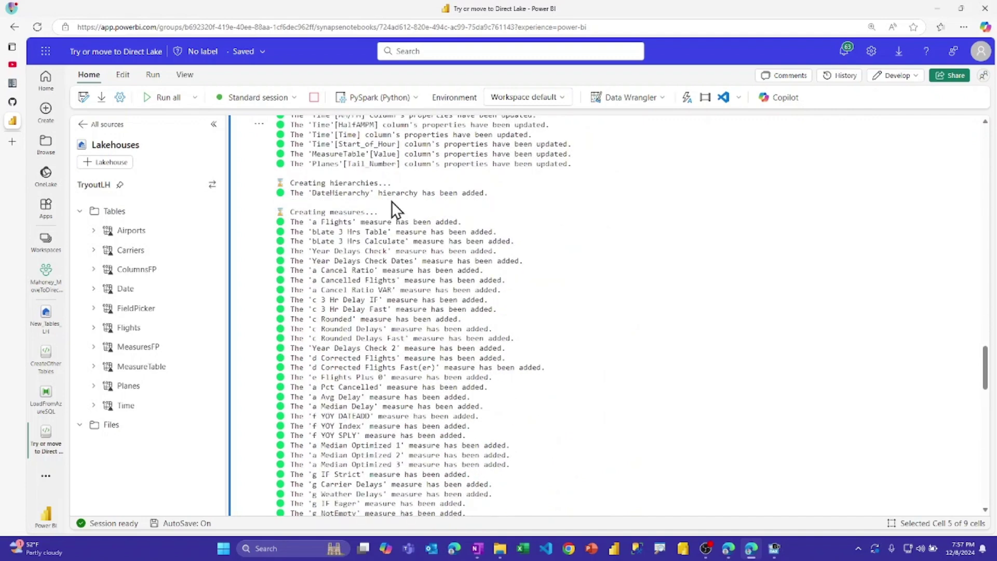
{"action": "scroll", "coordinate": [424, 278], "scroll_direction": "down", "scroll_amount": 9}
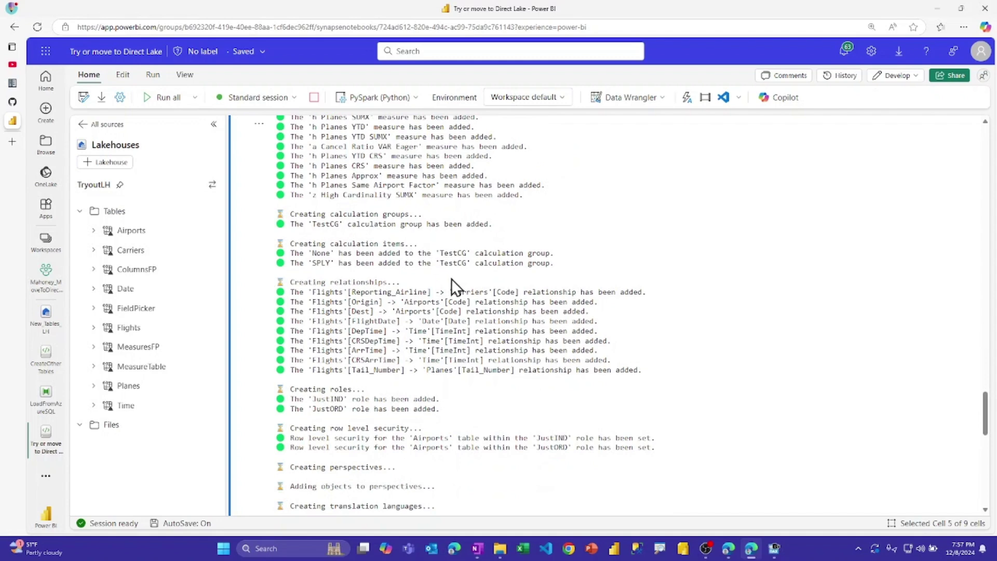
{"action": "scroll", "coordinate": [446, 291], "scroll_direction": "down", "scroll_amount": 2}
{"action": "scroll", "coordinate": [442, 304], "scroll_direction": "down", "scroll_amount": 1}
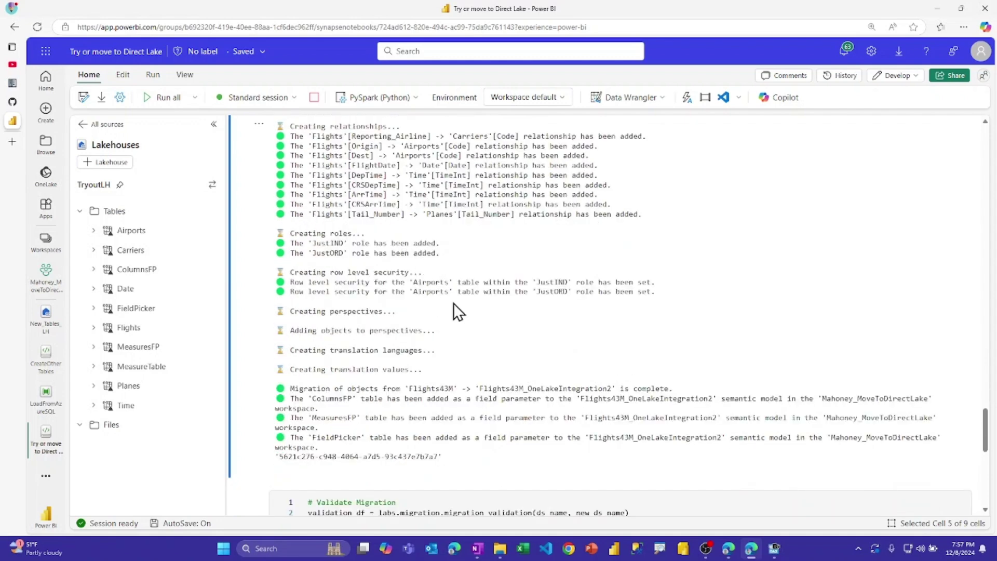
{"action": "scroll", "coordinate": [454, 311], "scroll_direction": "down", "scroll_amount": 2}
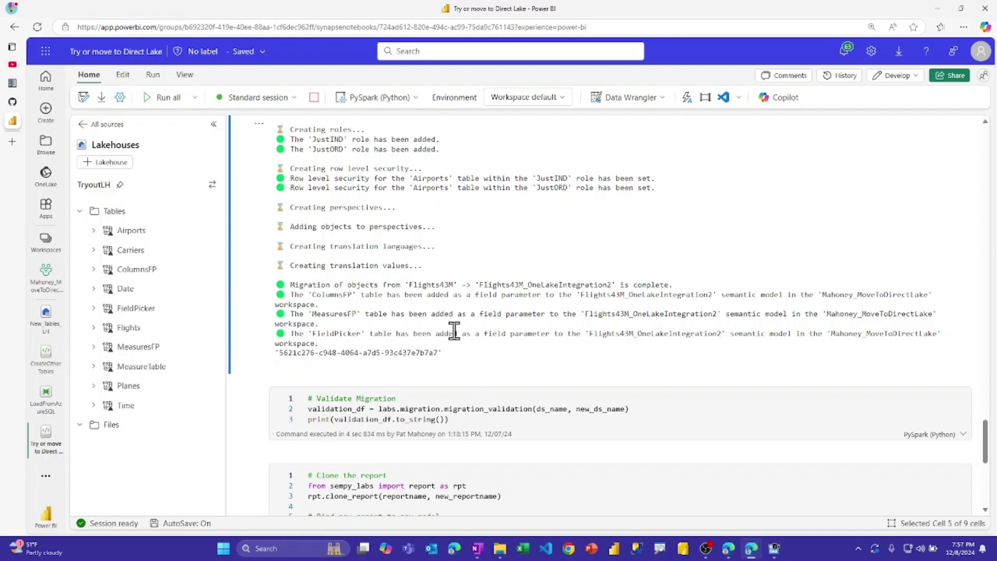
{"action": "scroll", "coordinate": [453, 331], "scroll_direction": "down", "scroll_amount": 2}
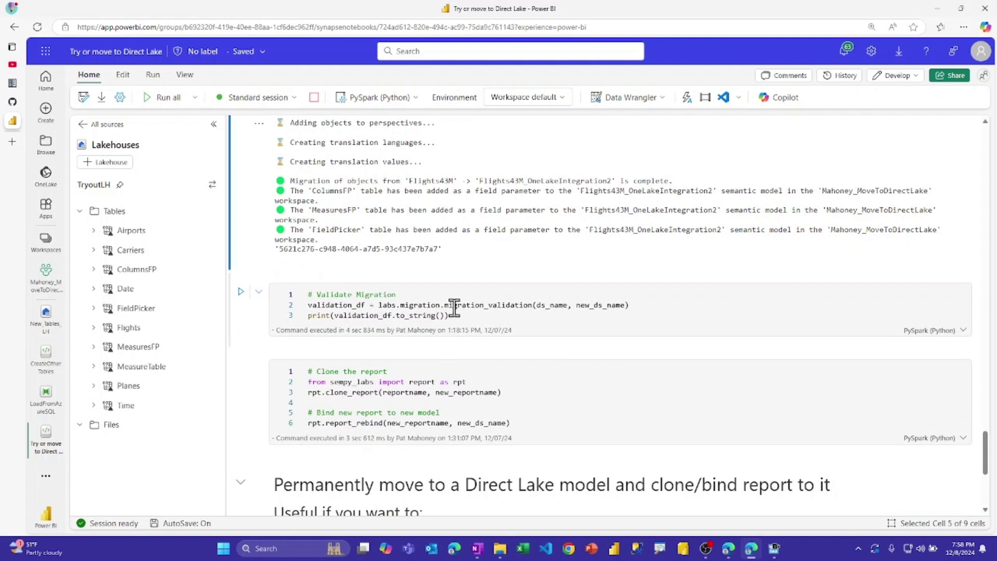
Step: Run Validate Migration and show its 191-object table, all True except the MeasureTable partition
{"action": "left_click", "coordinate": [242, 293]}
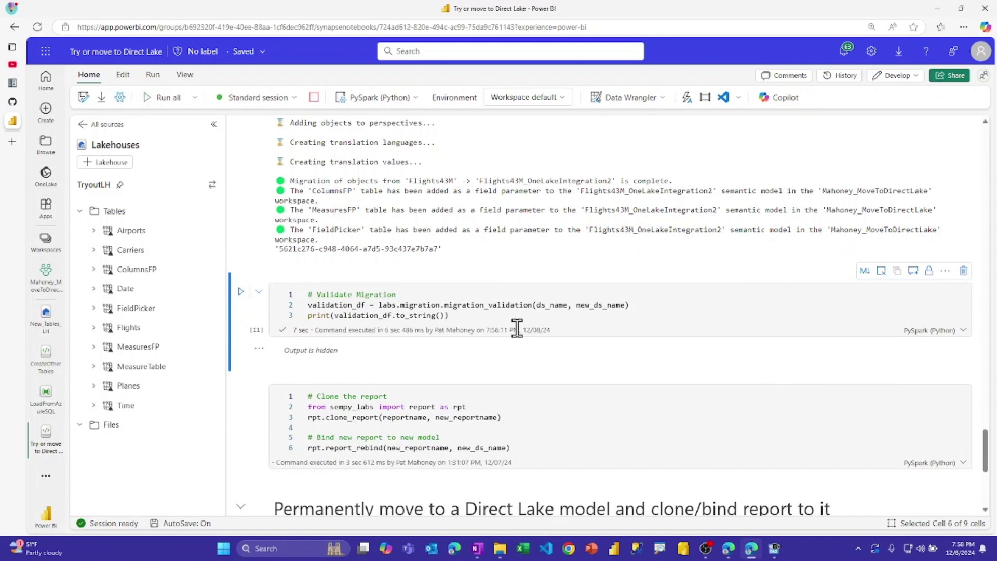
{"action": "left_click", "coordinate": [259, 347]}
{"action": "left_click", "coordinate": [285, 392]}
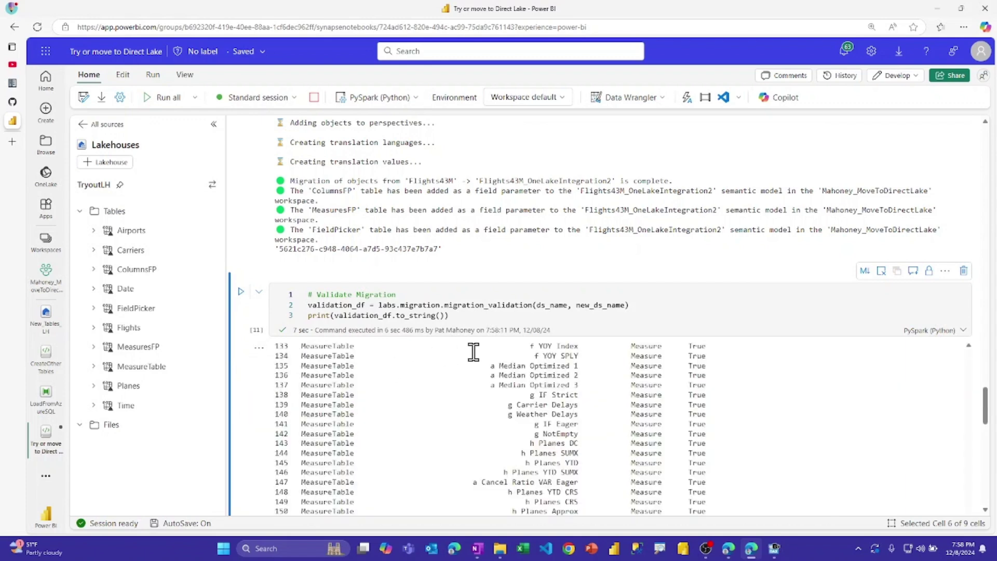
{"action": "scroll", "coordinate": [477, 349], "scroll_direction": "down", "scroll_amount": 5}
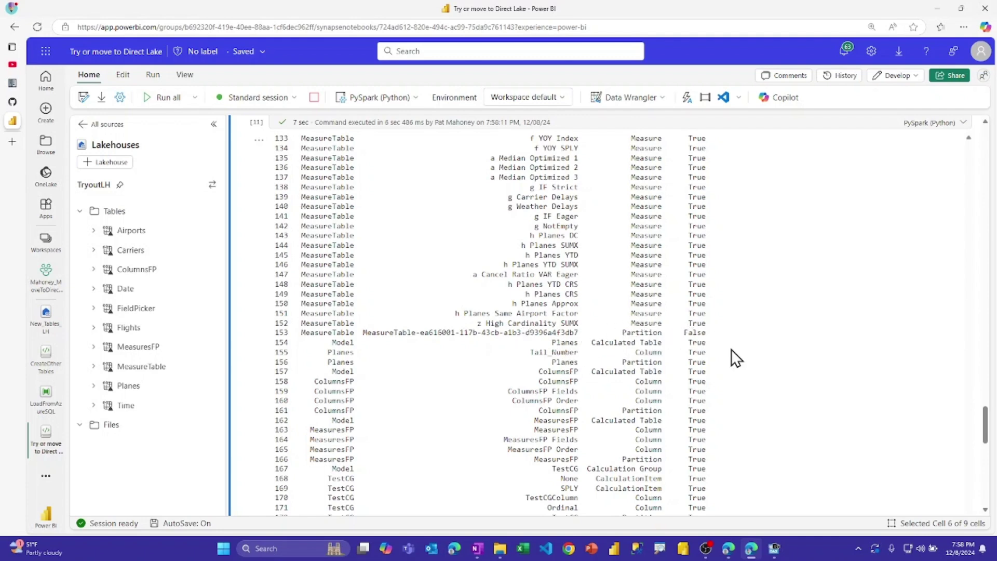
{"action": "scroll", "coordinate": [731, 348], "scroll_direction": "down", "scroll_amount": 4}
{"action": "scroll", "coordinate": [731, 348], "scroll_direction": "down", "scroll_amount": 3}
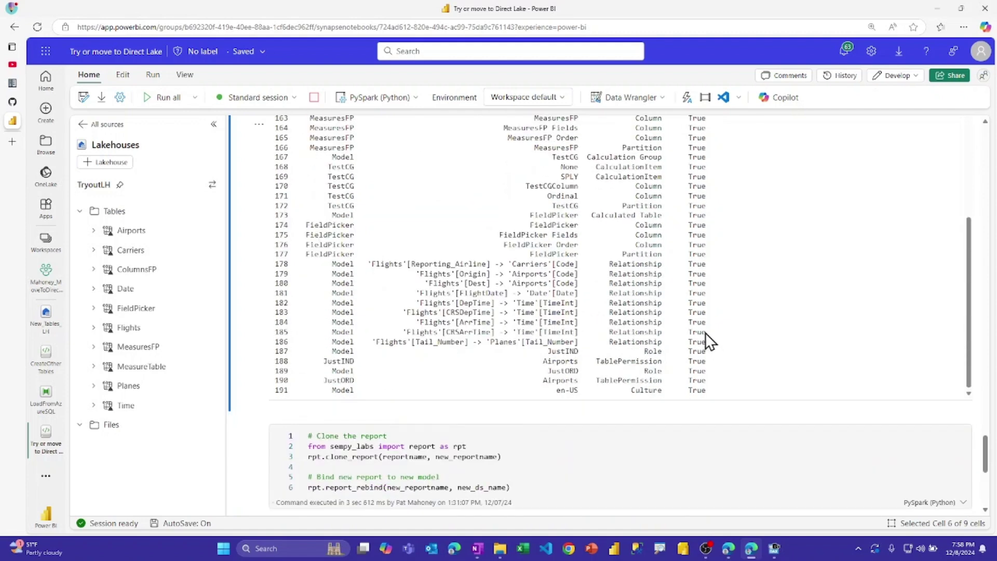
{"action": "scroll", "coordinate": [650, 303], "scroll_direction": "up", "scroll_amount": 20}
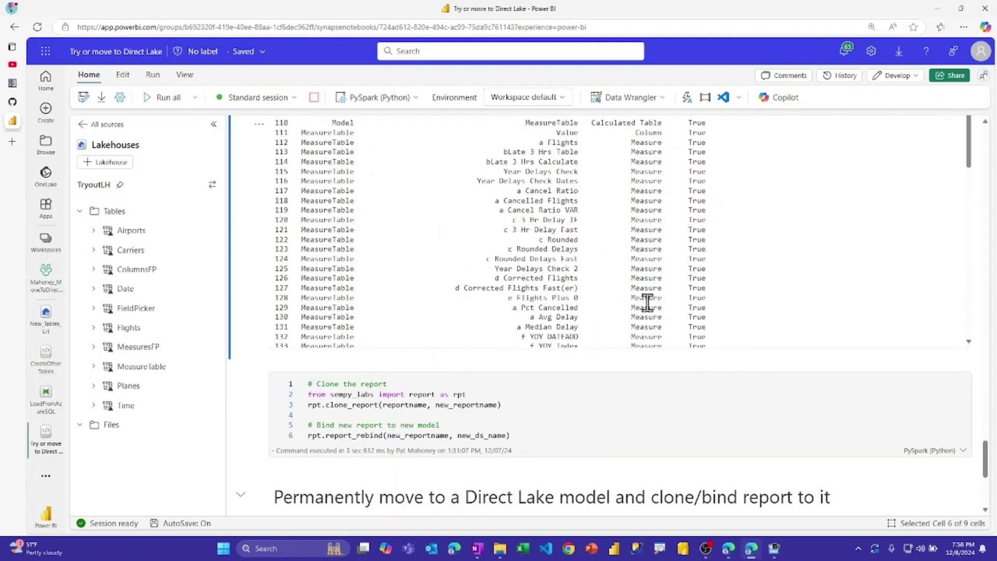
Step: Run the clone-and-rebind cell, producing the Flights43M_OneLakeIntegration2 report bound to its Direct Lake model
{"action": "scroll", "coordinate": [636, 303], "scroll_direction": "up", "scroll_amount": 2}
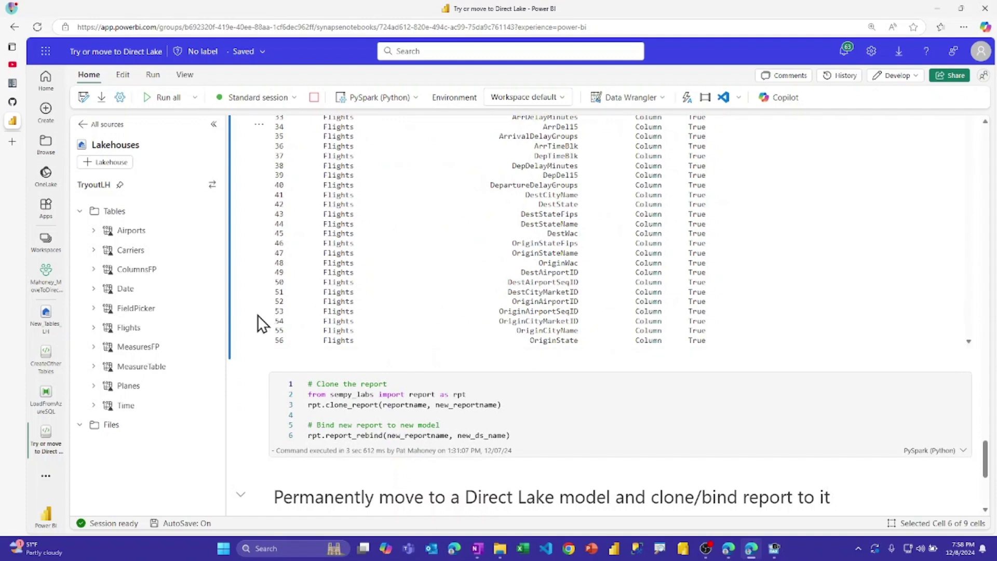
{"action": "scroll", "coordinate": [257, 315], "scroll_direction": "down", "scroll_amount": 2}
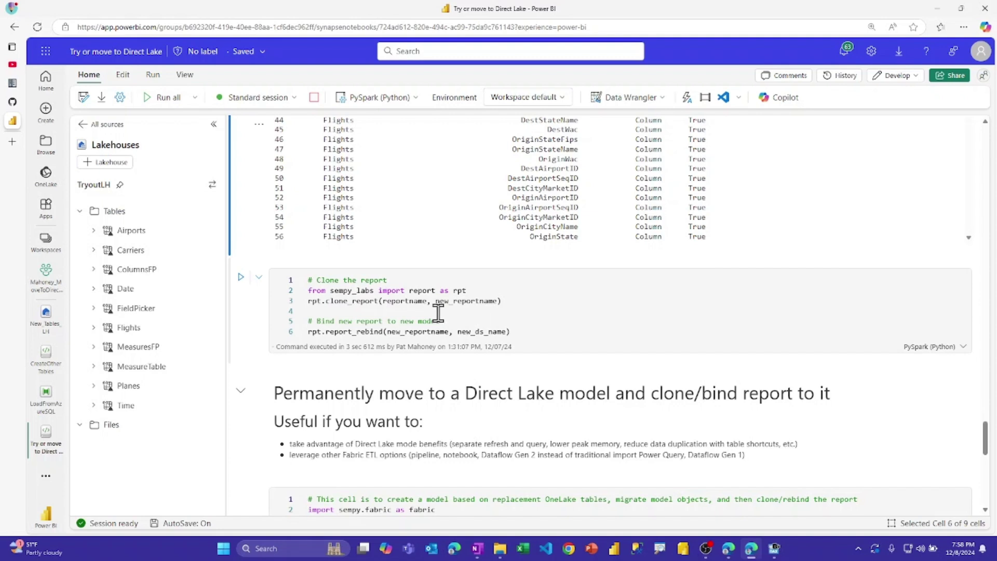
{"action": "left_click", "coordinate": [243, 282]}
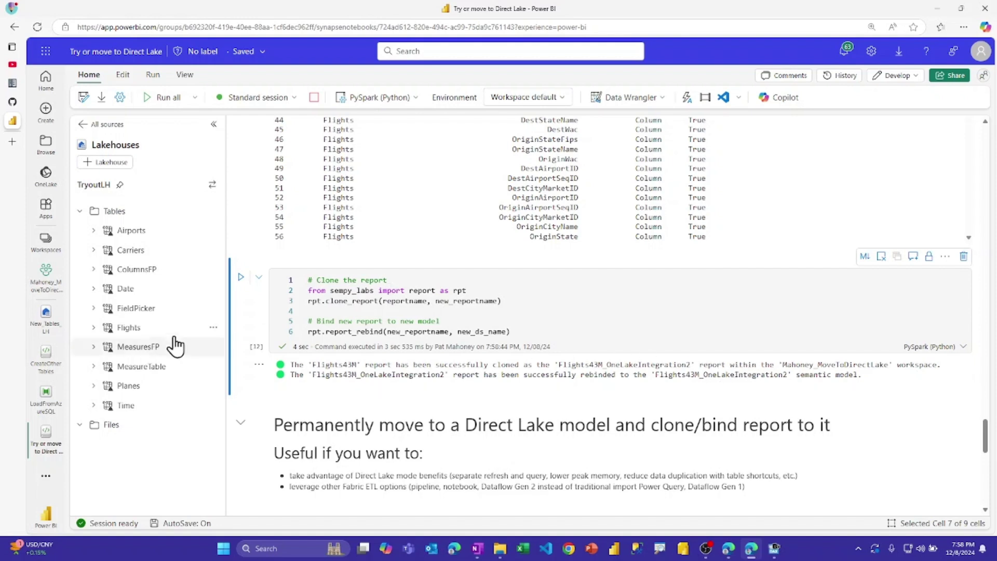
Step: Delete the old Flights43M_OneLakeIntegration semantic model from the workspace and reload the item list
{"action": "left_click", "coordinate": [46, 274]}
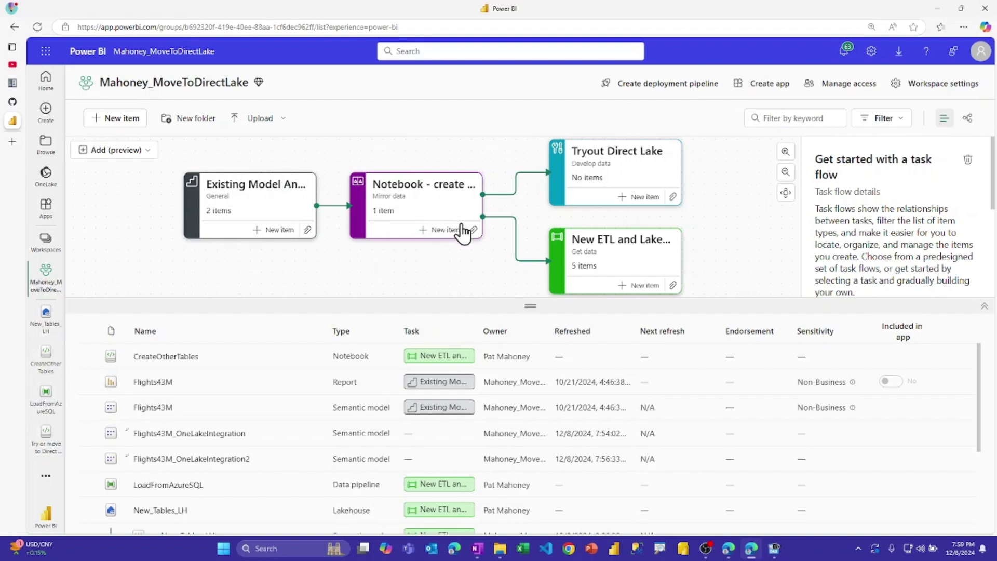
{"action": "scroll", "coordinate": [275, 372], "scroll_direction": "down", "scroll_amount": 1}
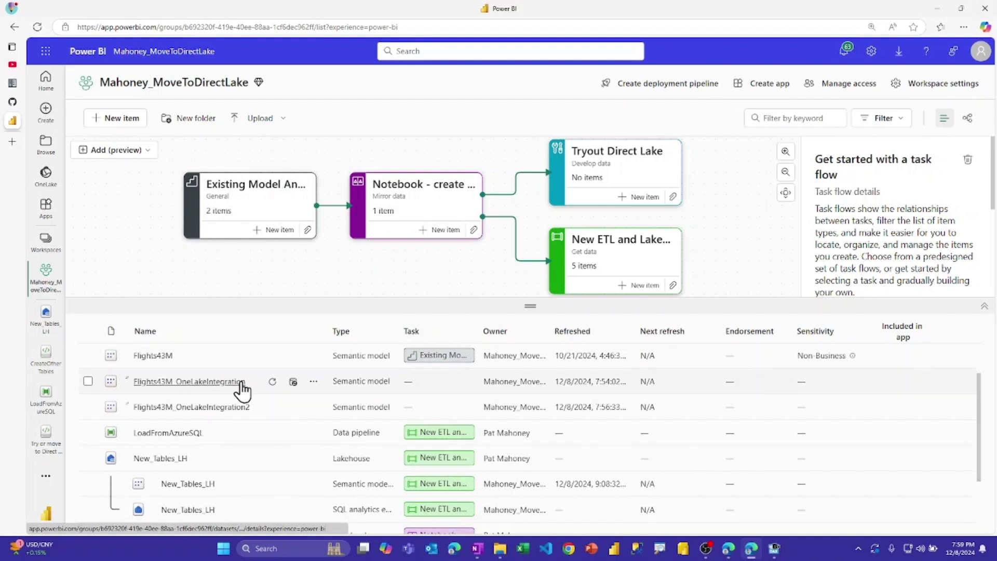
{"action": "left_click", "coordinate": [314, 381]}
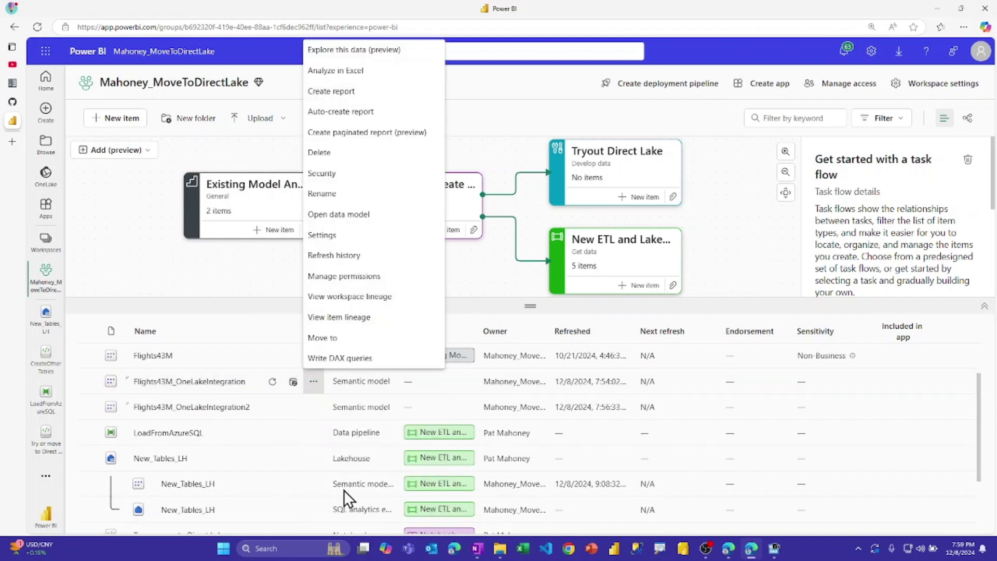
{"action": "left_click", "coordinate": [327, 155]}
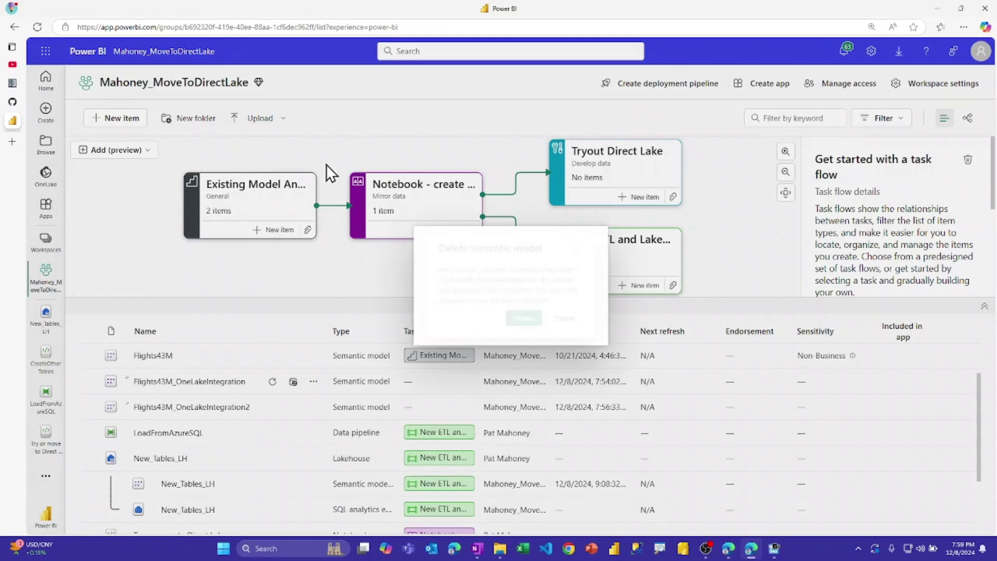
{"action": "left_click", "coordinate": [522, 322]}
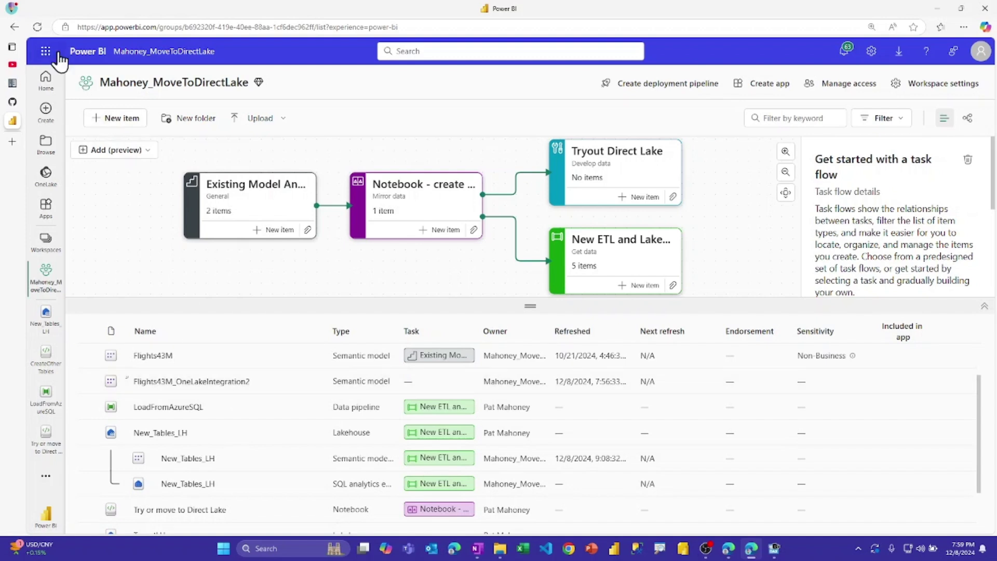
{"action": "left_click", "coordinate": [40, 29]}
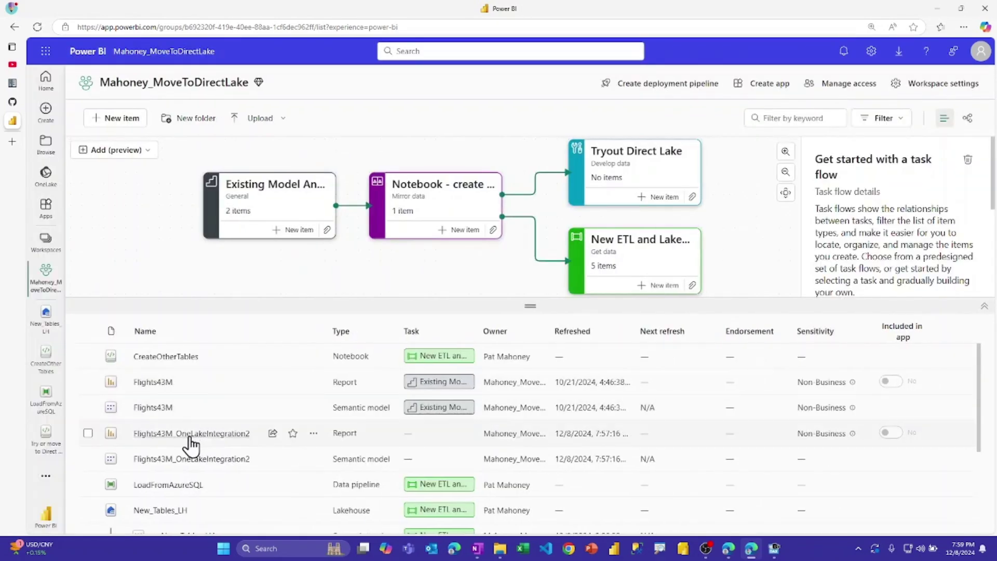
Step: On Page 2 of Flights43M_OneLakeIntegration2, pick Description, State and a Flights in the field pickers
{"action": "left_click", "coordinate": [202, 443]}
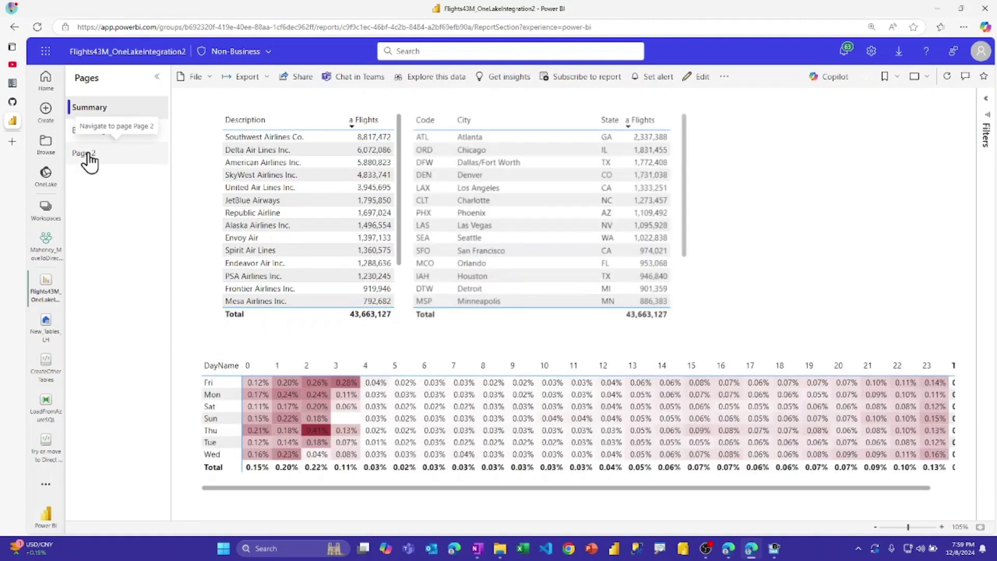
{"action": "left_click", "coordinate": [201, 200]}
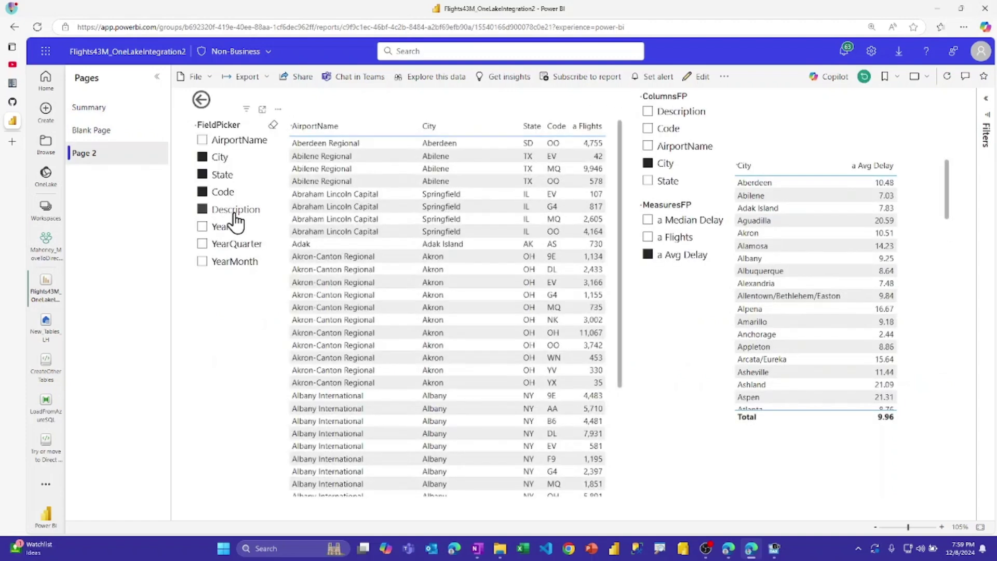
{"action": "left_click", "coordinate": [235, 212]}
{"action": "left_click", "coordinate": [668, 180]}
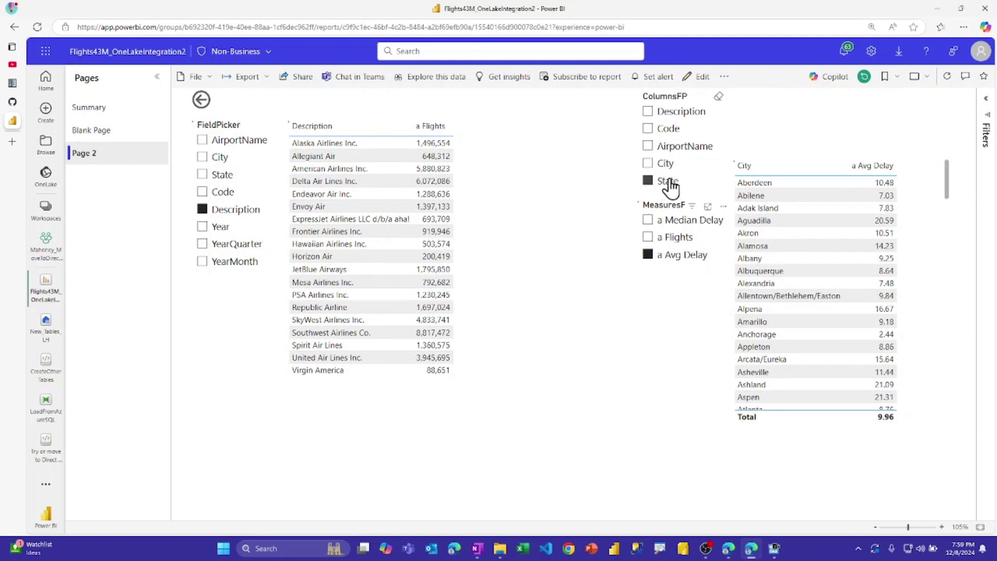
{"action": "left_click", "coordinate": [674, 238]}
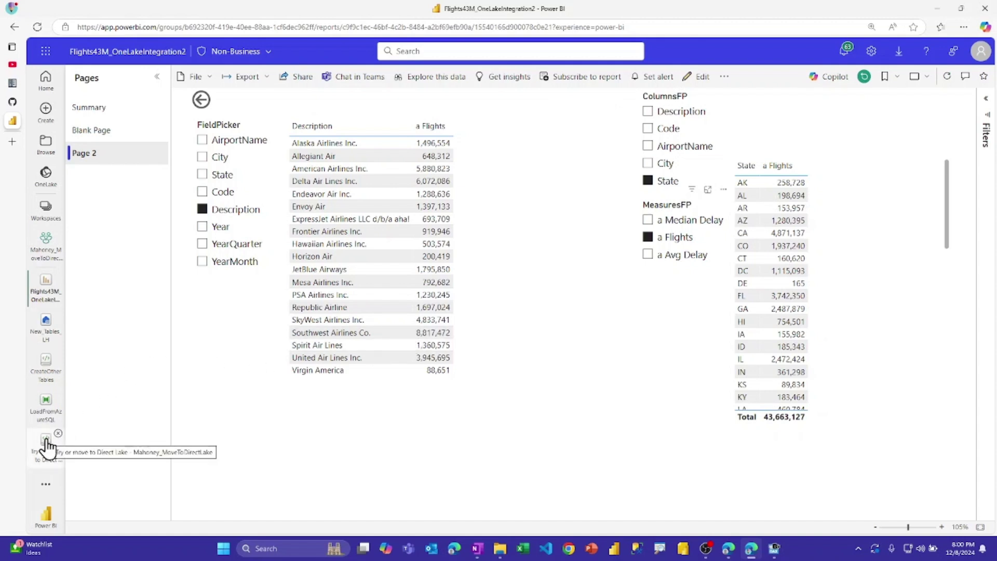
Step: Go back to the workspace and filter it to the New ETL and Lakehouse task's five items
{"action": "left_click", "coordinate": [46, 242]}
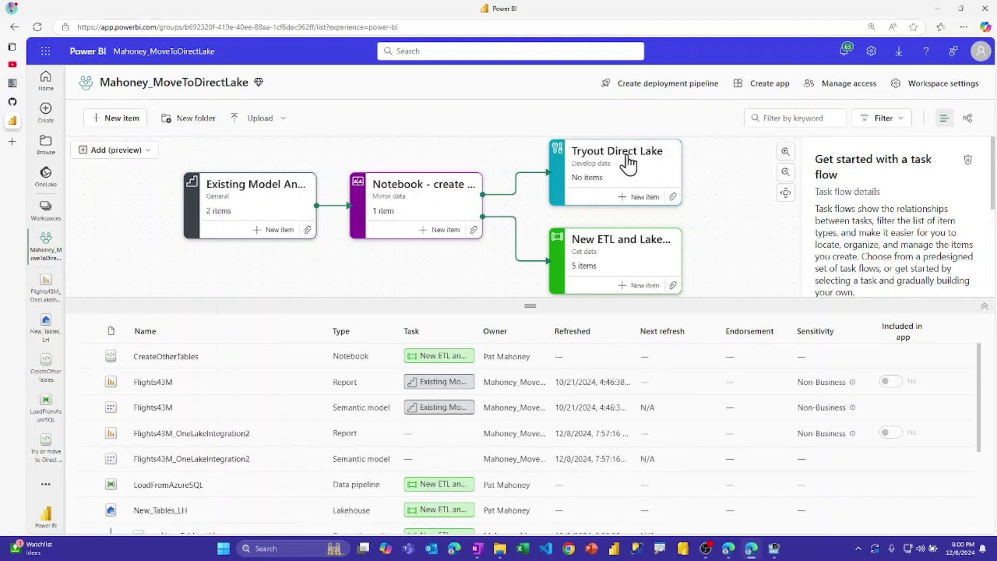
{"action": "left_click", "coordinate": [609, 241]}
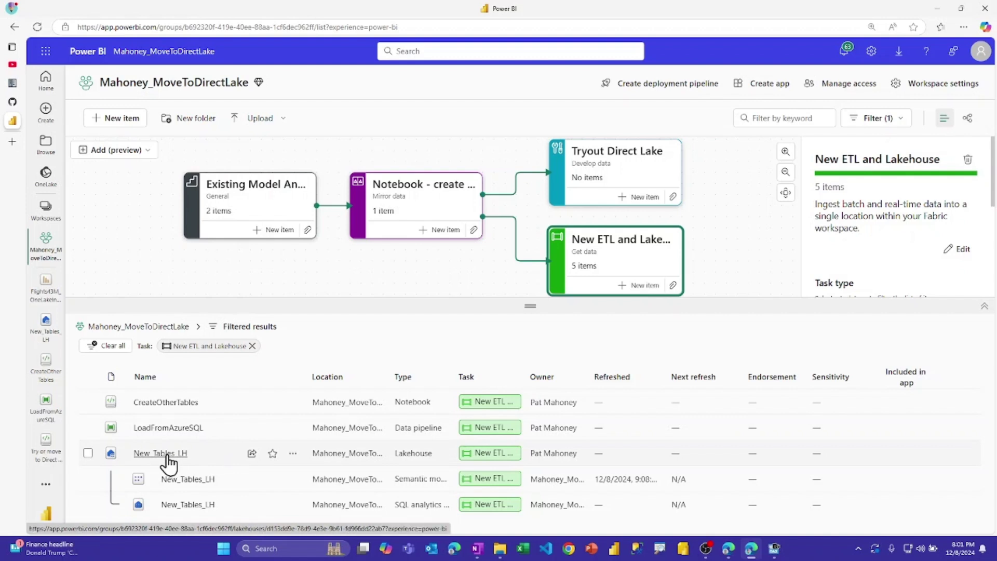
Step: Open New_Tables_LH and view its 389-row Airports table with Code, AirportName, City and State
{"action": "left_click", "coordinate": [54, 331]}
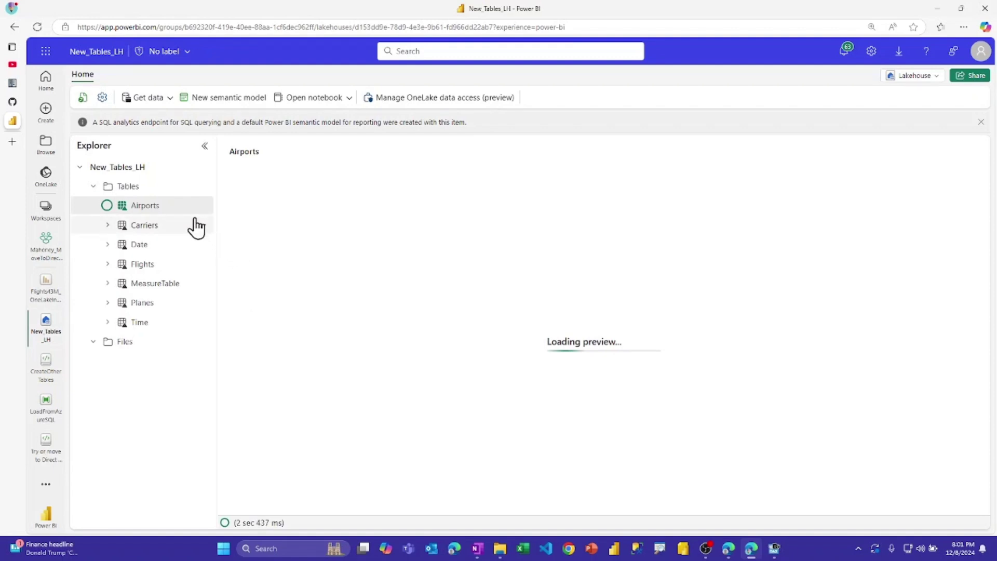
{"action": "mouse_move", "coordinate": [190, 213]}
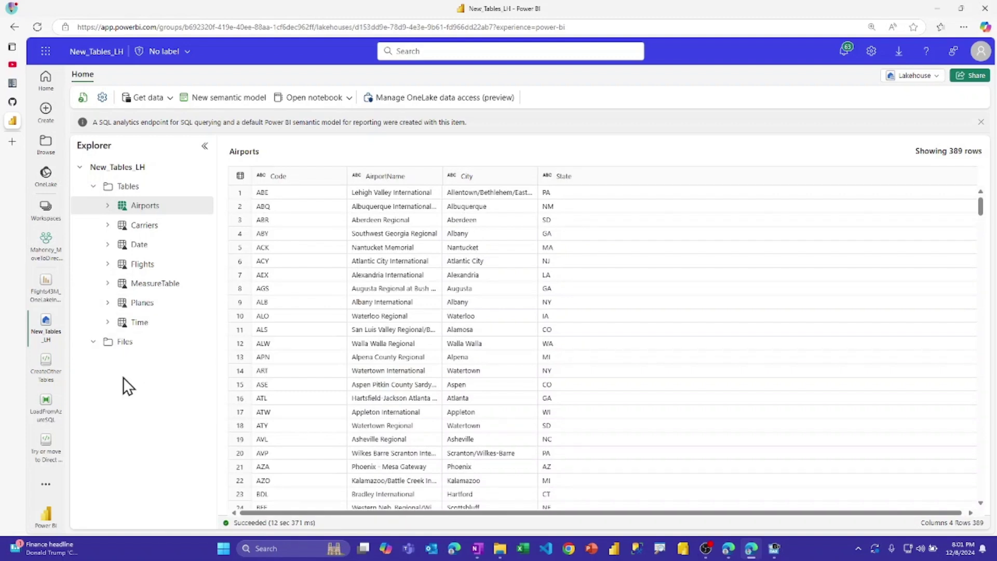
Step: Open the Try or move to Direct Lake notebook at the permanent-move cell targeting New_Tables_LH
{"action": "left_click", "coordinate": [49, 451]}
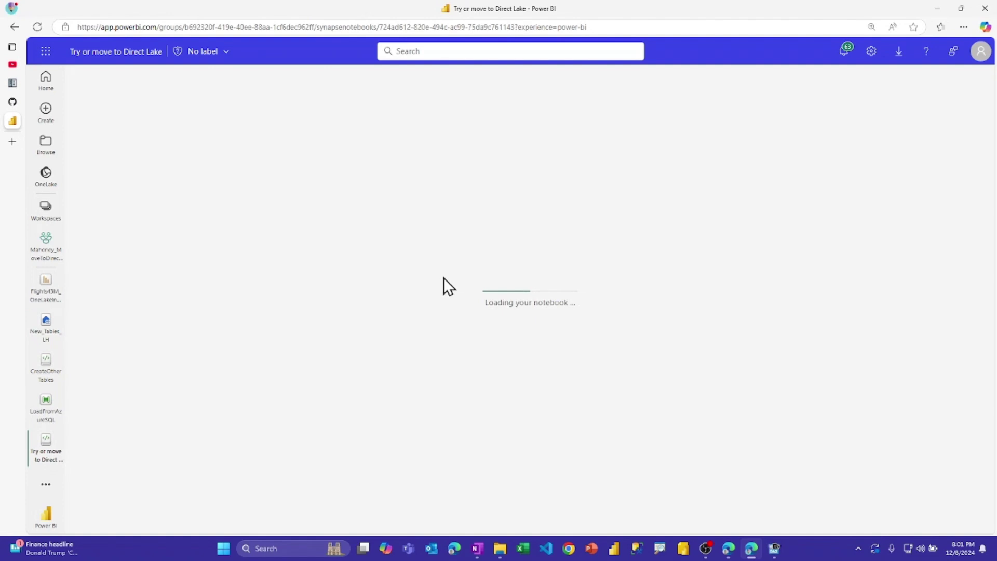
{"action": "scroll", "coordinate": [407, 282], "scroll_direction": "down", "scroll_amount": 3}
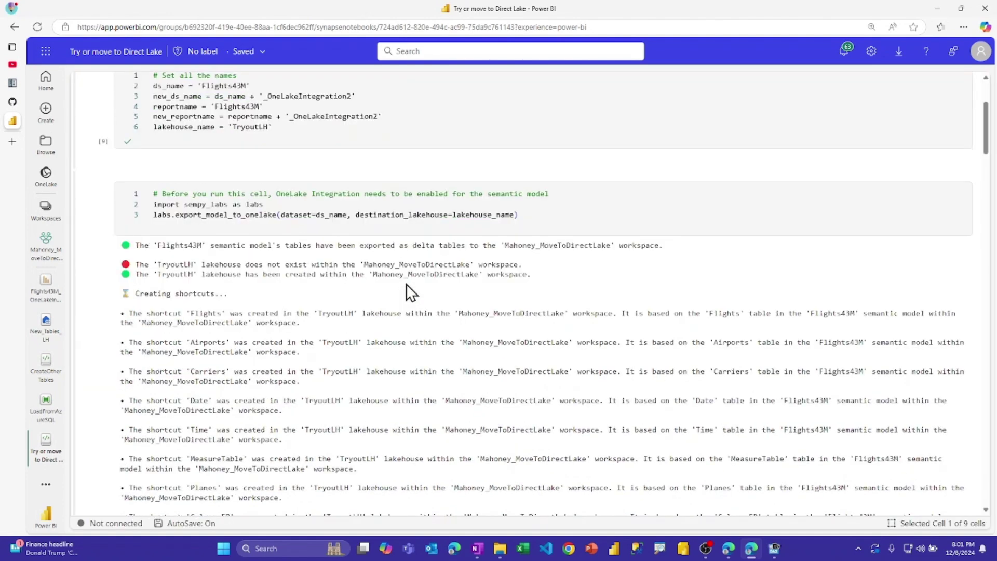
{"action": "scroll", "coordinate": [406, 284], "scroll_direction": "down", "scroll_amount": 15}
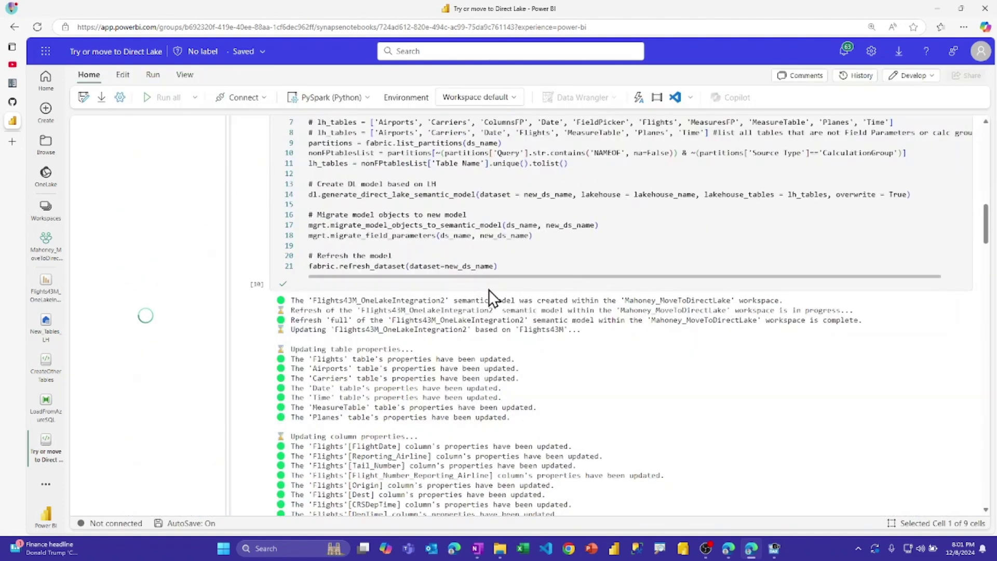
{"action": "scroll", "coordinate": [534, 312], "scroll_direction": "down", "scroll_amount": 20}
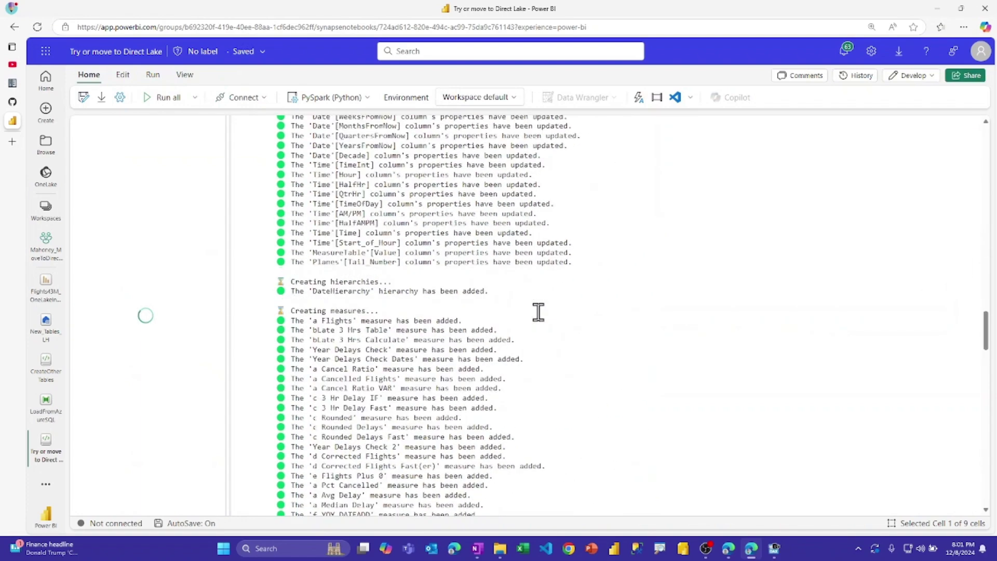
{"action": "scroll", "coordinate": [538, 313], "scroll_direction": "down", "scroll_amount": 20}
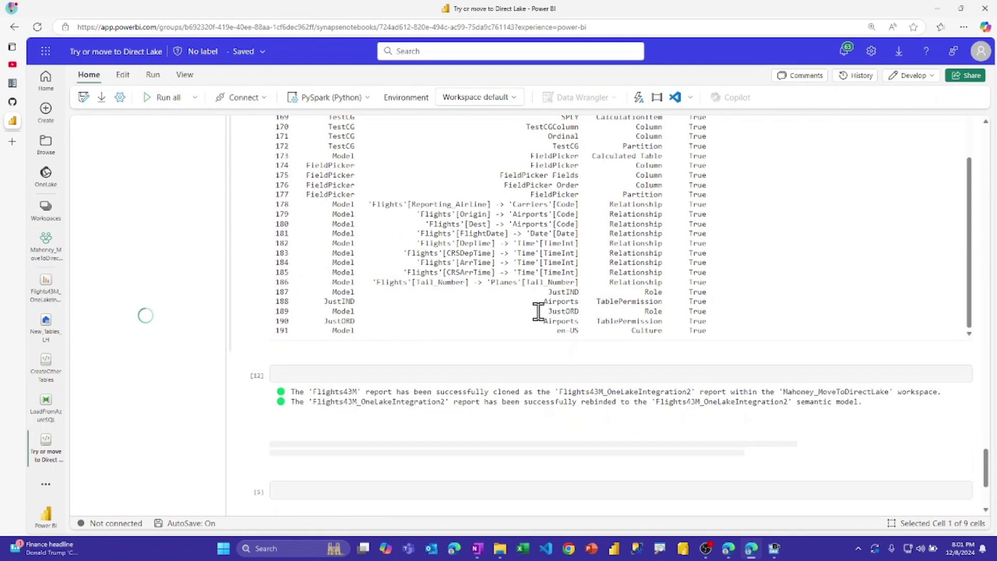
{"action": "scroll", "coordinate": [538, 312], "scroll_direction": "down", "scroll_amount": 5}
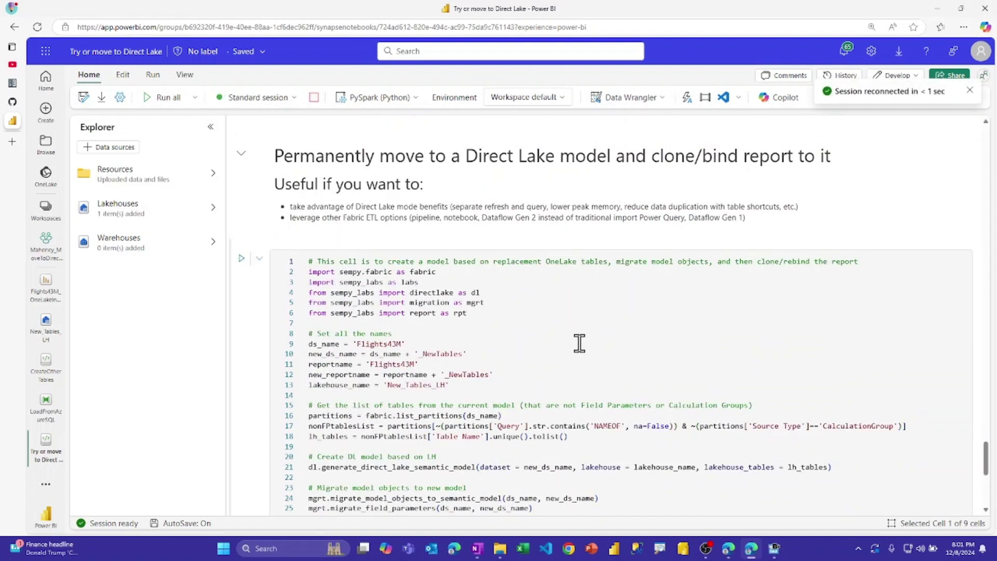
Step: Review the code, then run the Direct Lake model creation cell with TryoutLH attached as source
{"action": "scroll", "coordinate": [580, 343], "scroll_direction": "down", "scroll_amount": 1}
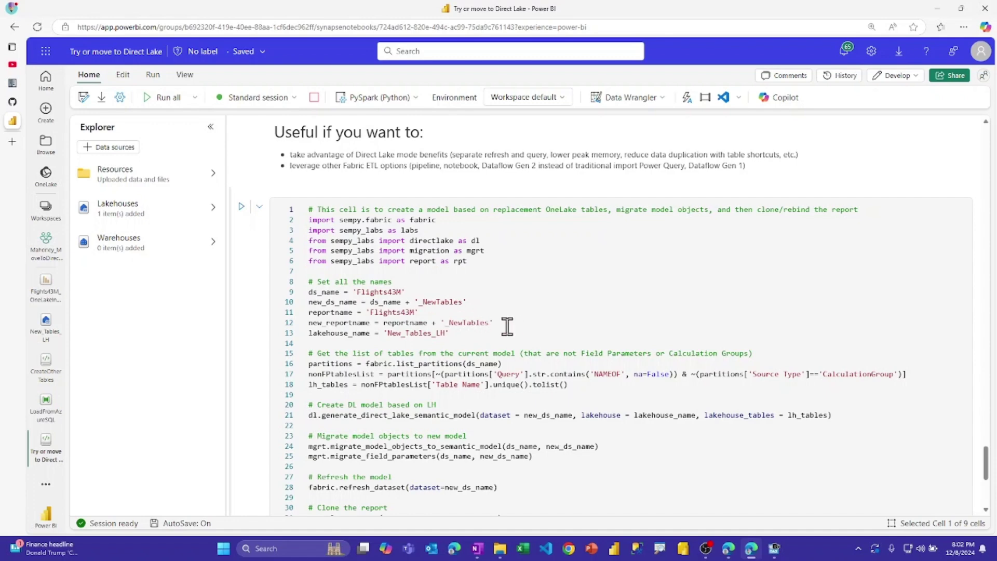
{"action": "scroll", "coordinate": [495, 327], "scroll_direction": "down", "scroll_amount": 2}
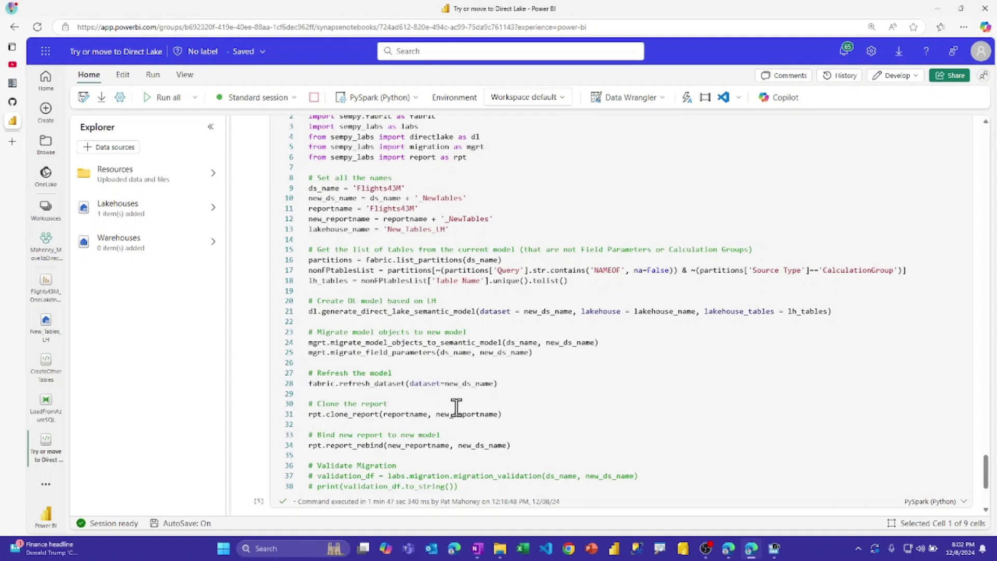
{"action": "scroll", "coordinate": [457, 449], "scroll_direction": "down", "scroll_amount": 1}
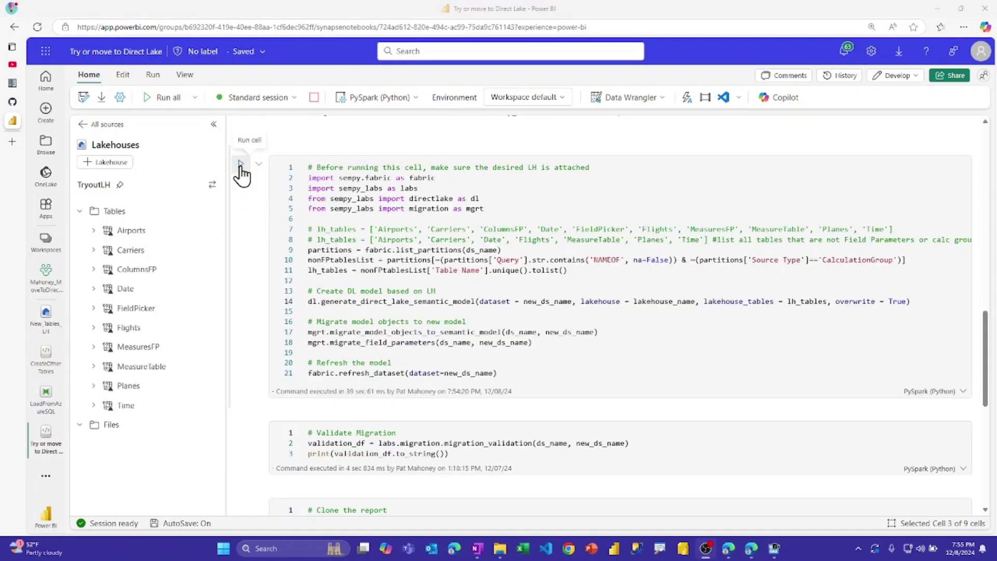
{"action": "left_click", "coordinate": [240, 165]}
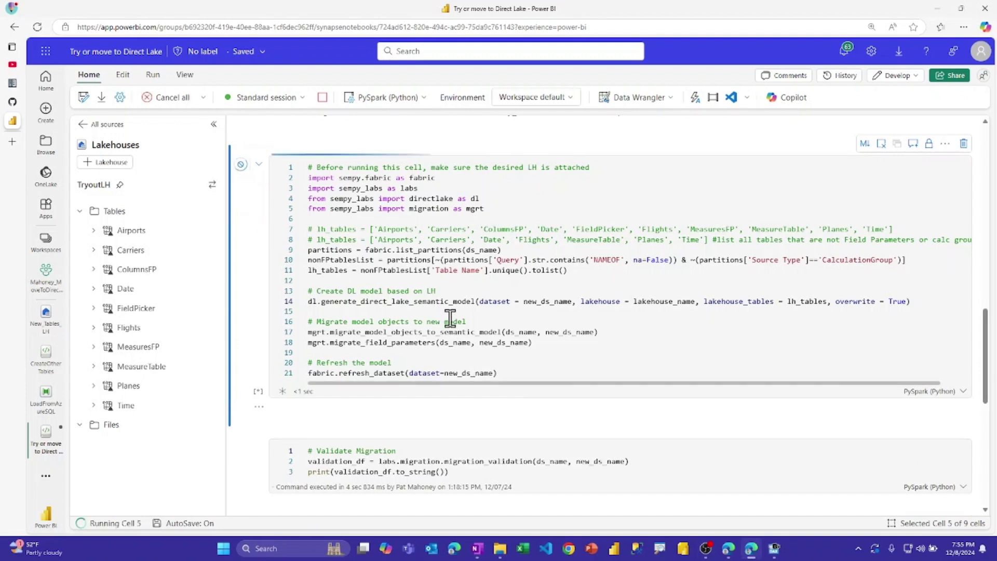